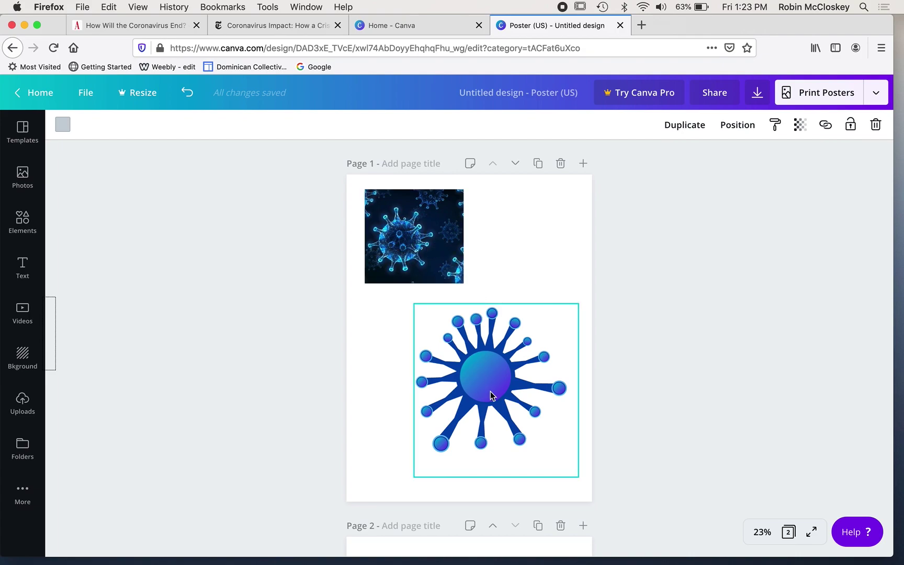
Show the Shapes library in Elements and select the blue virus graphic on page 1.
{"action": "left_click", "coordinate": [28, 224]}
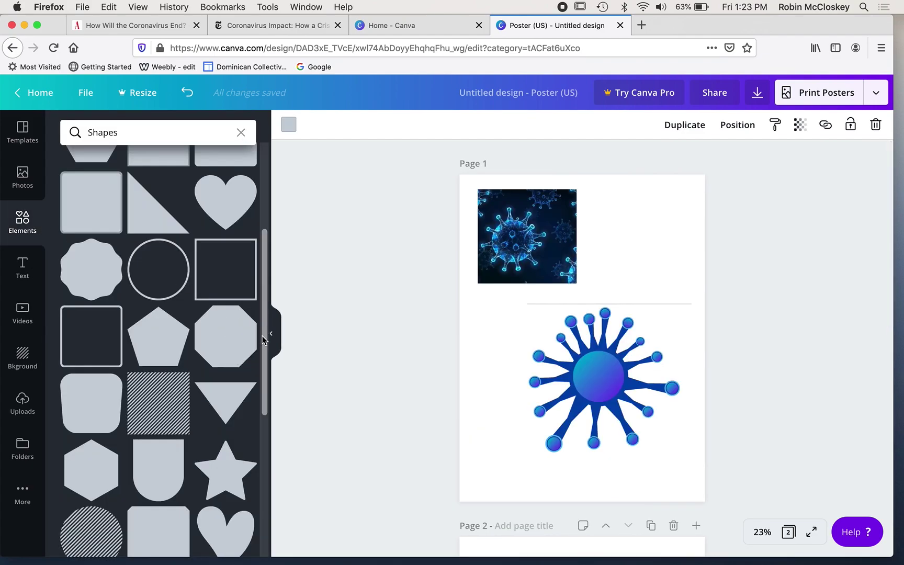
{"action": "mouse_move", "coordinate": [264, 332]}
{"action": "left_mouse_down"}
{"action": "mouse_move", "coordinate": [262, 246]}
{"action": "mouse_move", "coordinate": [246, 379]}
{"action": "mouse_move", "coordinate": [259, 314]}
{"action": "left_mouse_up"}
{"action": "left_click", "coordinate": [573, 433]}
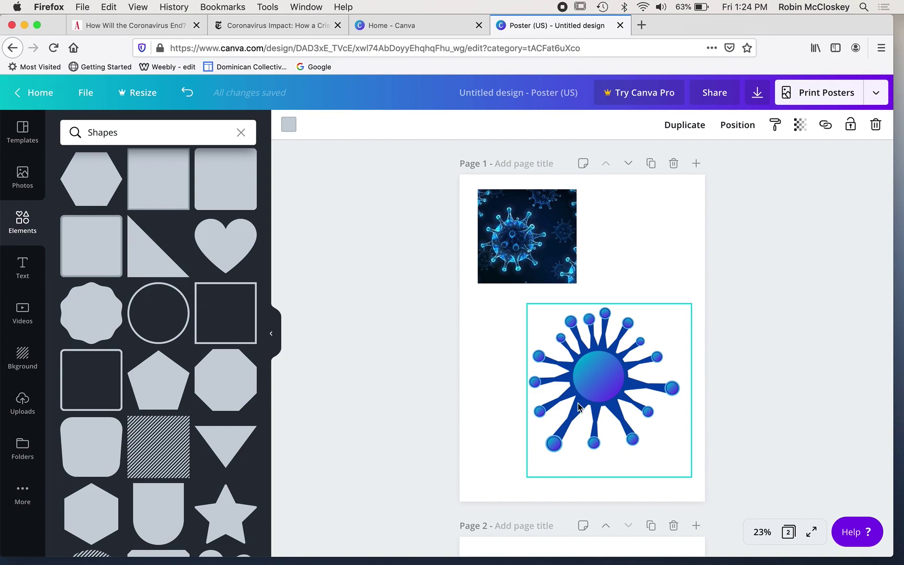
Delete both grey hourglass triangles from page 2, leaving the page blank.
{"action": "scroll", "coordinate": [437, 396], "scroll_direction": "down", "scroll_amount": 2}
{"action": "scroll", "coordinate": [438, 393], "scroll_direction": "down", "scroll_amount": 10}
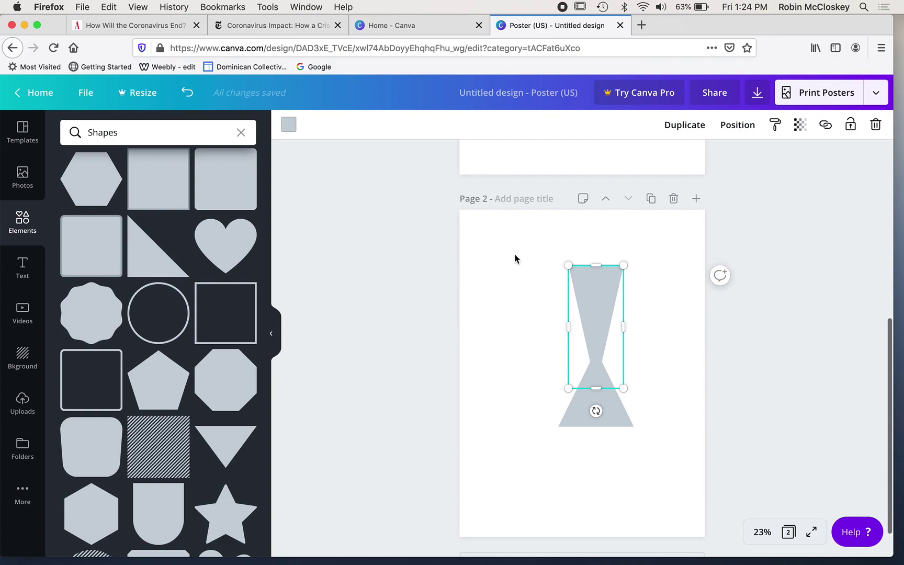
{"action": "left_click_drag", "start_coordinate": [544, 251], "coordinate": [623, 466]}
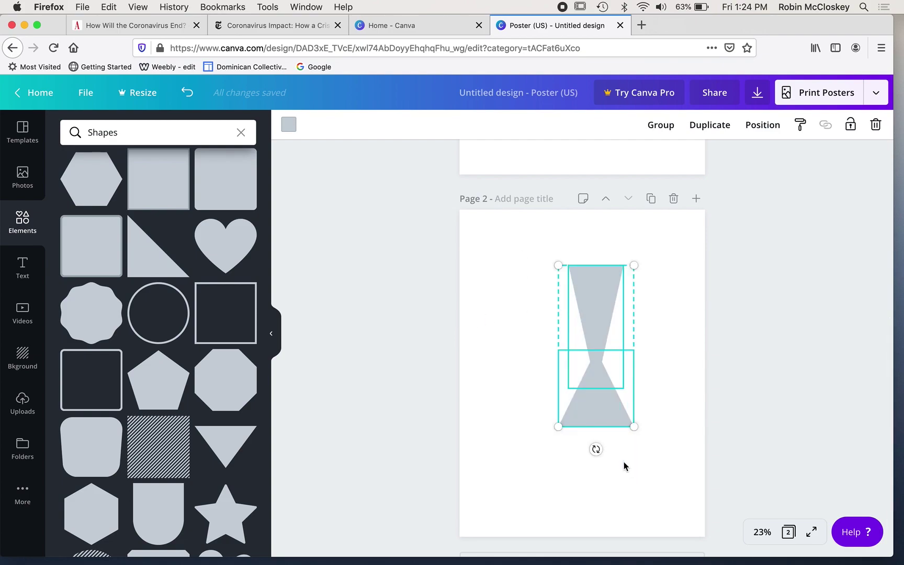
{"action": "key", "text": "Delete"}
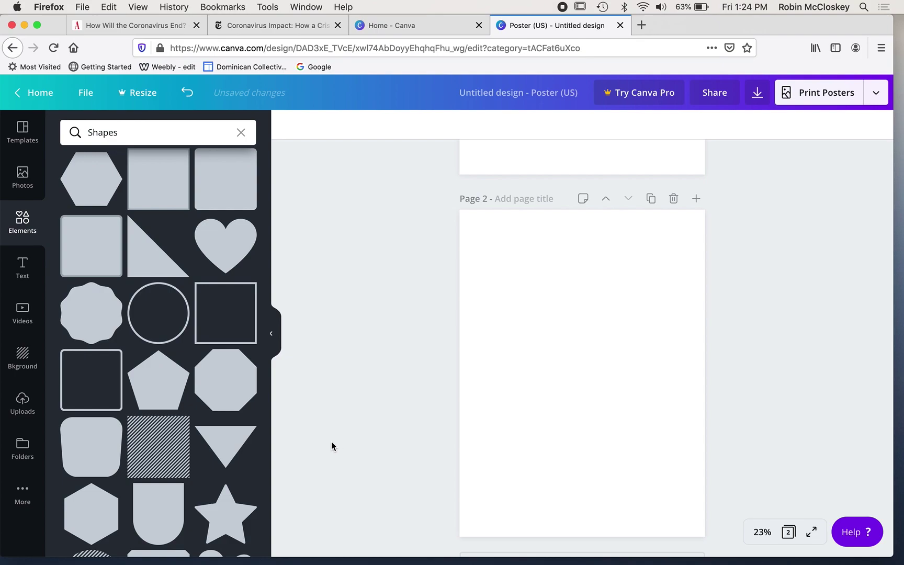
{"action": "scroll", "coordinate": [399, 427], "scroll_direction": "up", "scroll_amount": 4}
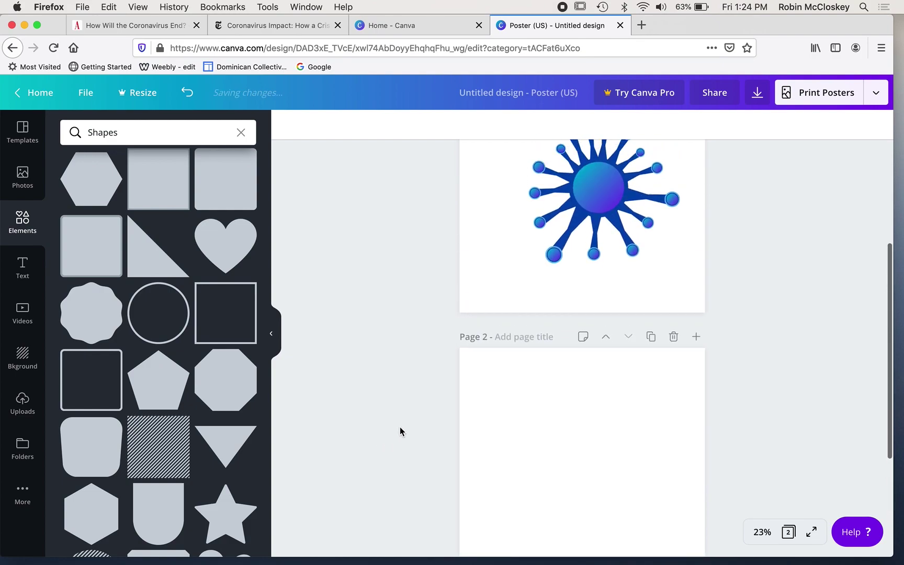
{"action": "scroll", "coordinate": [577, 256], "scroll_direction": "up", "scroll_amount": 3}
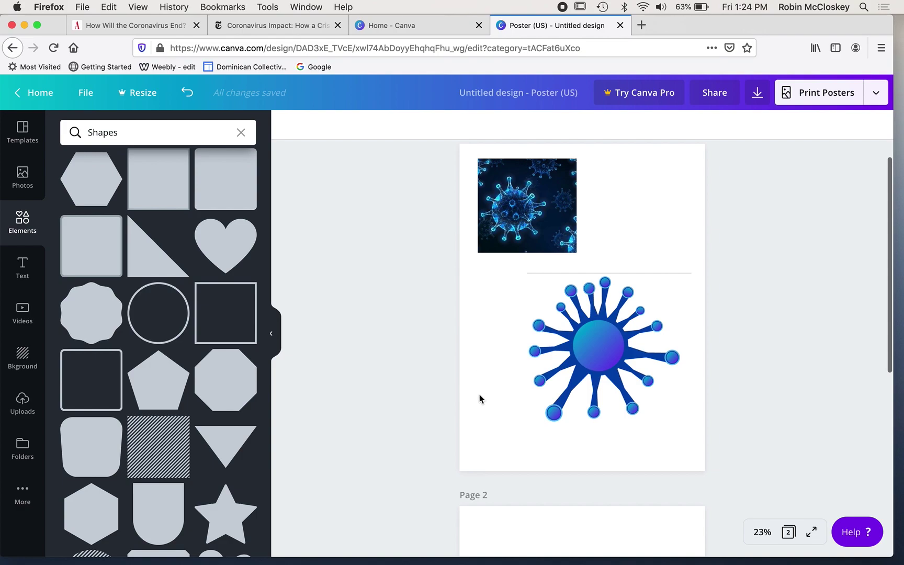
{"action": "scroll", "coordinate": [480, 396], "scroll_direction": "down", "scroll_amount": 4}
{"action": "scroll", "coordinate": [479, 397], "scroll_direction": "down", "scroll_amount": 4}
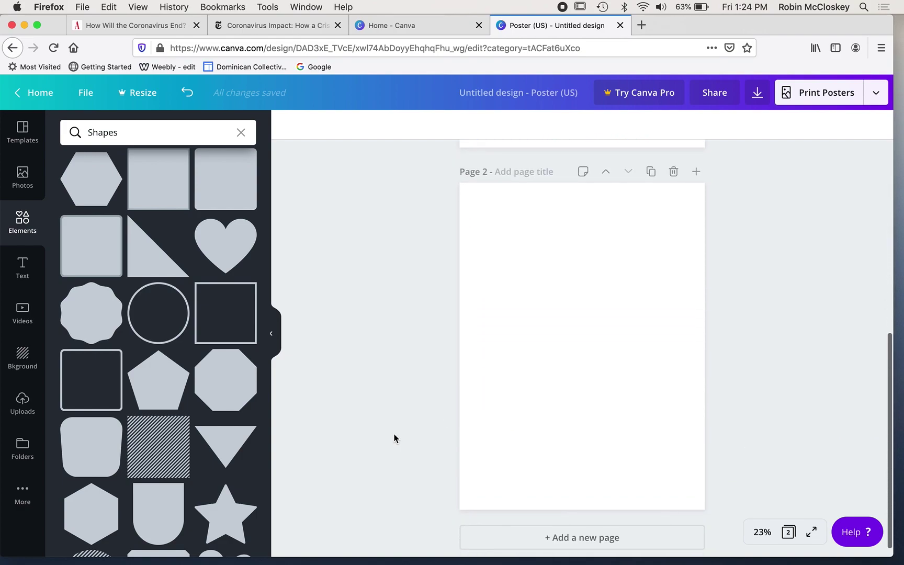
Add a grey triangle, rotate it upright, shrink it to about 6.5 × 6.7 and move it lower.
{"action": "left_click", "coordinate": [238, 443]}
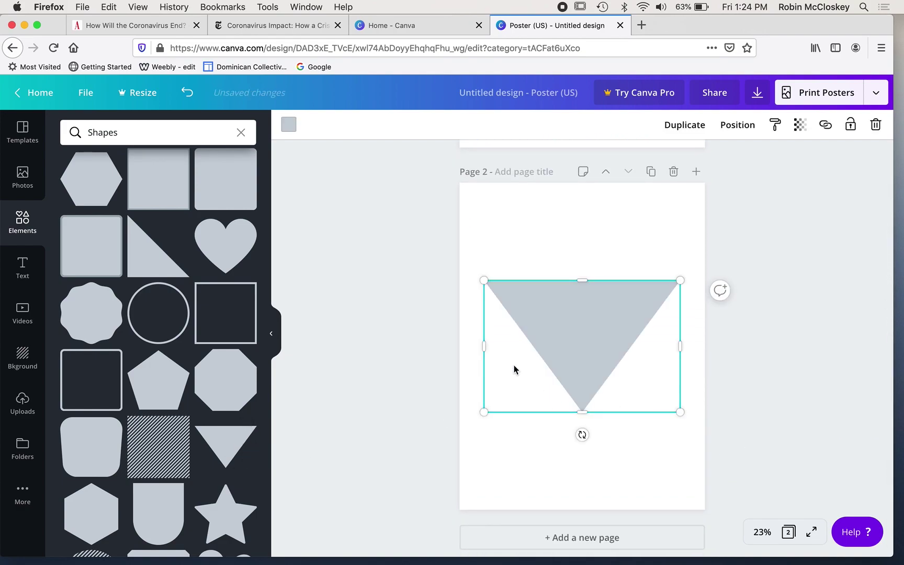
{"action": "left_click_drag", "start_coordinate": [485, 346], "coordinate": [525, 341]}
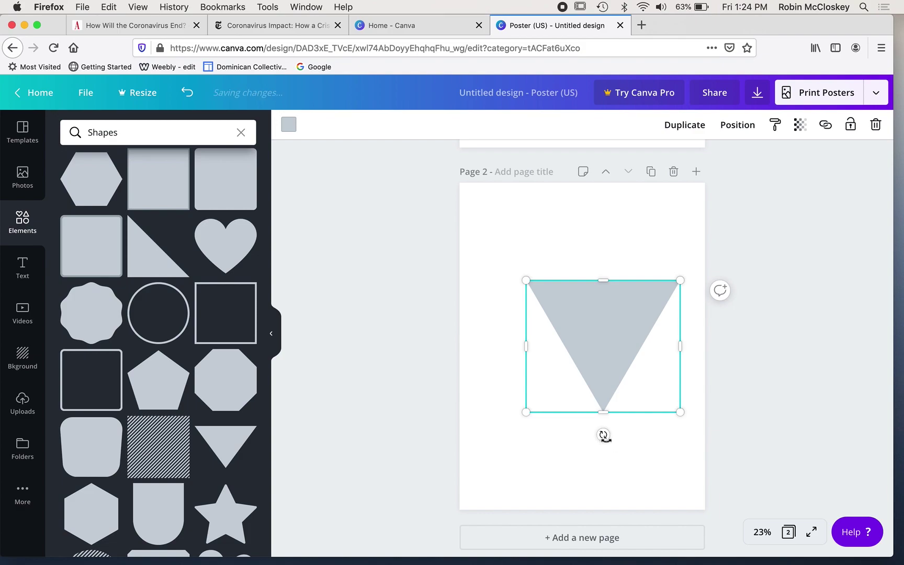
{"action": "left_click_drag", "start_coordinate": [603, 434], "coordinate": [600, 253]}
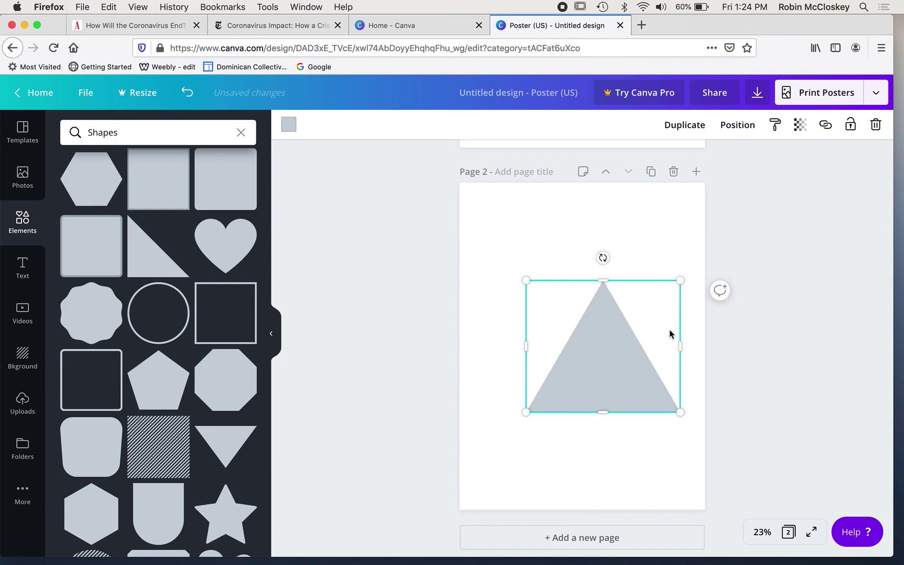
{"action": "left_click_drag", "start_coordinate": [682, 344], "coordinate": [658, 348]}
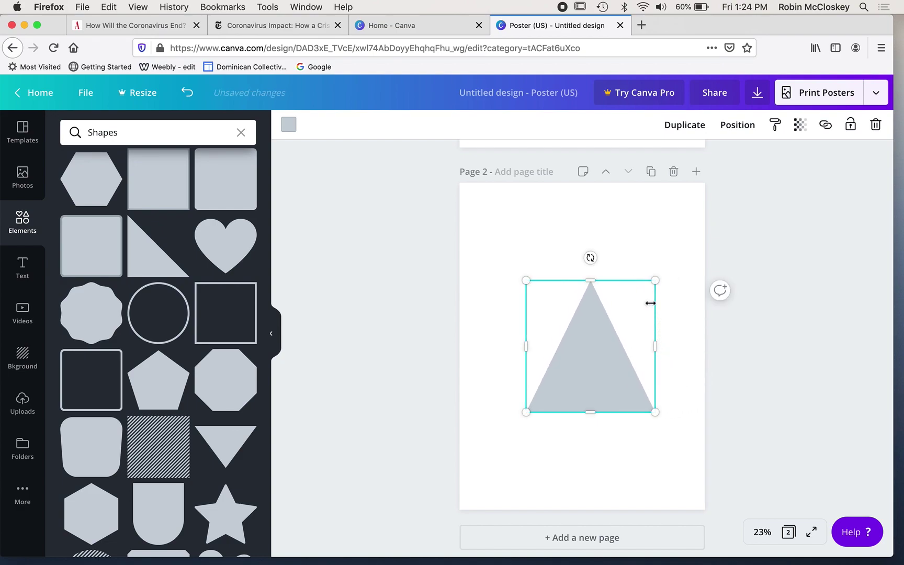
{"action": "left_click_drag", "start_coordinate": [655, 277], "coordinate": [628, 329]}
{"action": "left_click_drag", "start_coordinate": [579, 375], "coordinate": [565, 429]}
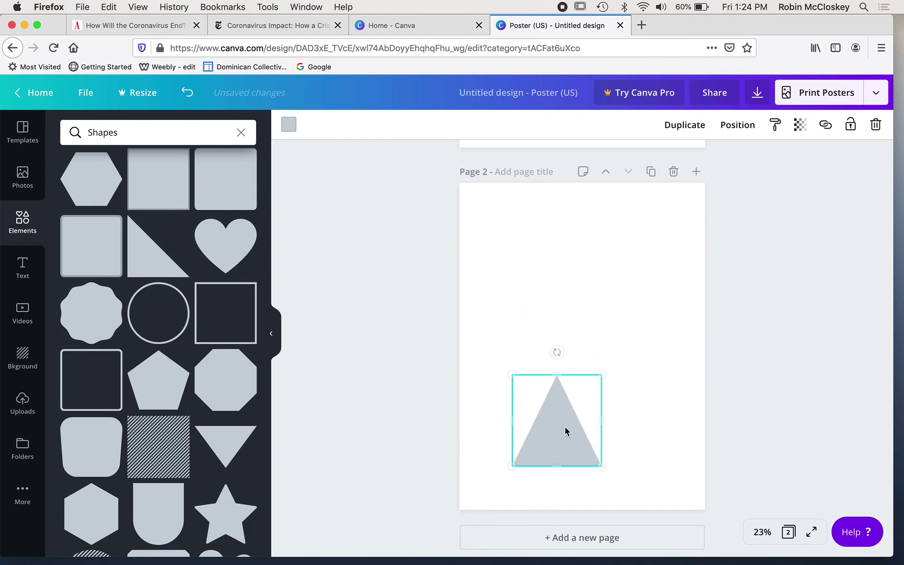
Add an inverted grey triangle centred on page 2, stretched to height 15 and width 11.5.
{"action": "left_click", "coordinate": [234, 442]}
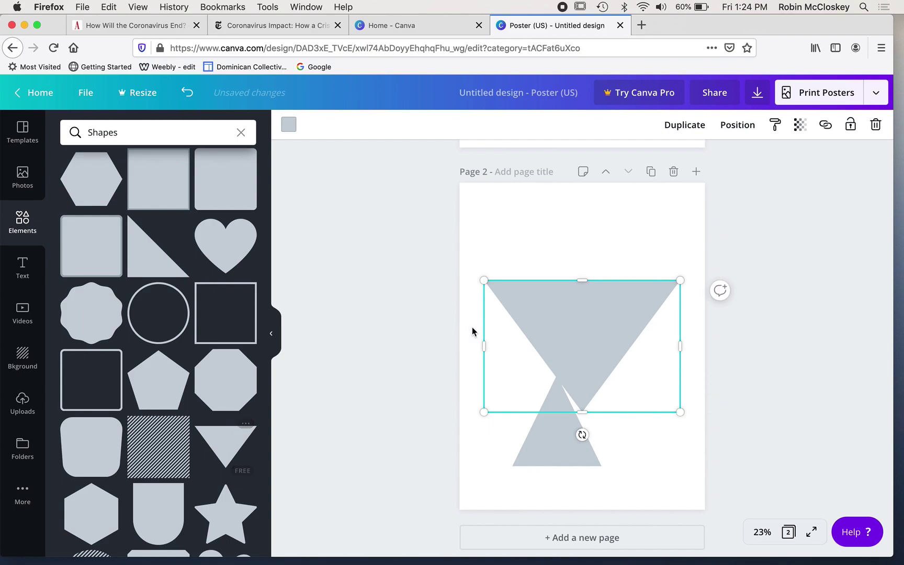
{"action": "left_click_drag", "start_coordinate": [568, 316], "coordinate": [541, 317]}
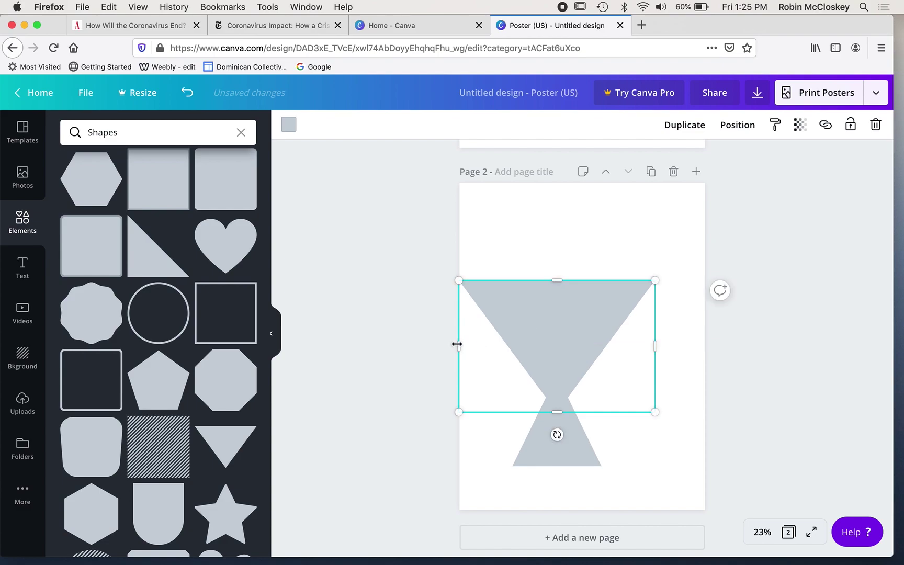
{"action": "left_click_drag", "start_coordinate": [456, 344], "coordinate": [489, 340]}
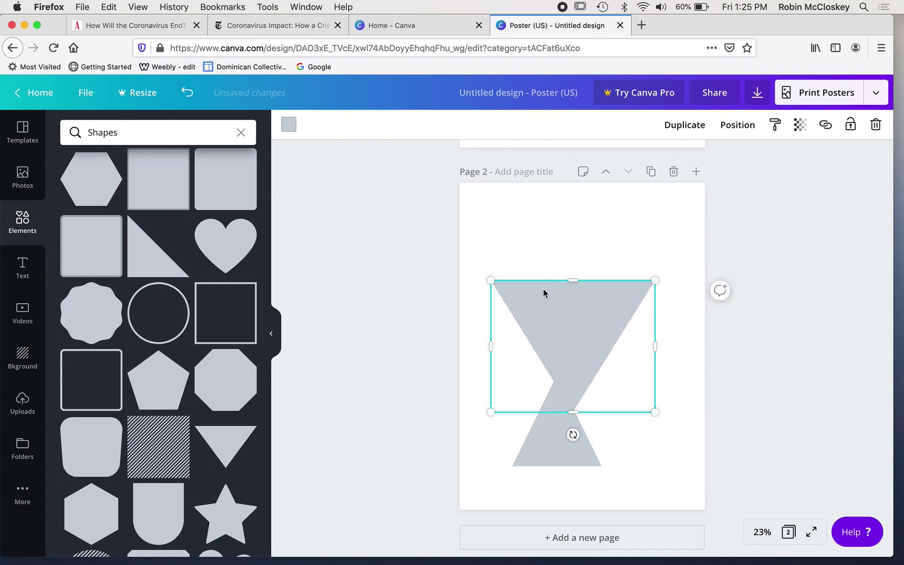
{"action": "left_click_drag", "start_coordinate": [576, 277], "coordinate": [562, 205]}
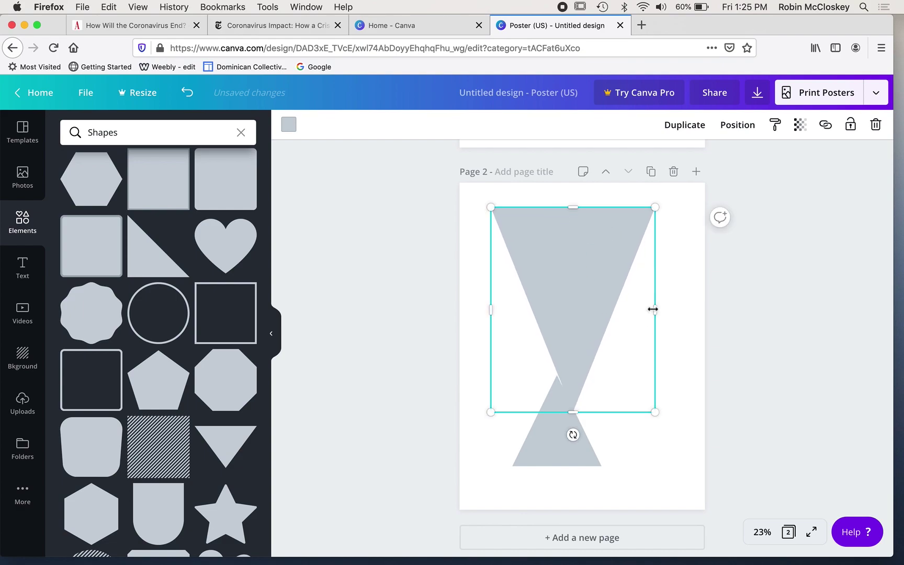
{"action": "left_click_drag", "start_coordinate": [652, 309], "coordinate": [620, 315]}
Narrow the inverted triangle to width 6.2 and set its tip onto the small triangle.
{"action": "scroll", "coordinate": [579, 291], "scroll_direction": "up", "scroll_amount": 3}
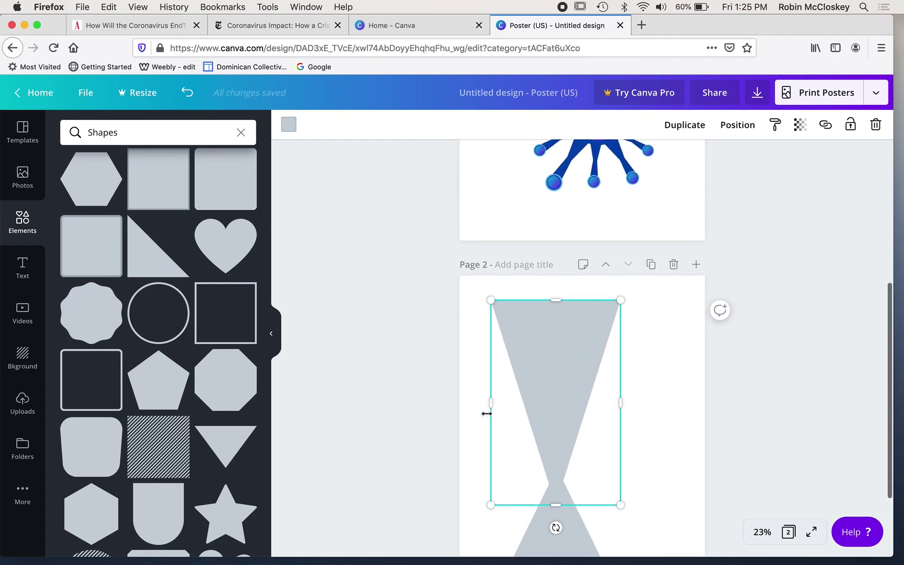
{"action": "left_click_drag", "start_coordinate": [488, 401], "coordinate": [535, 393]}
{"action": "left_click_drag", "start_coordinate": [578, 351], "coordinate": [559, 387]}
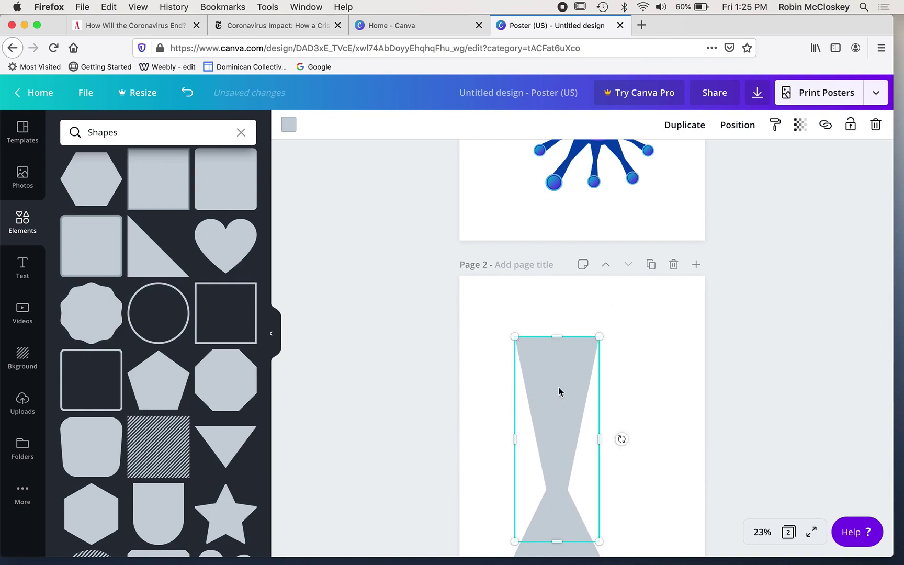
{"action": "scroll", "coordinate": [626, 359], "scroll_direction": "down", "scroll_amount": 2}
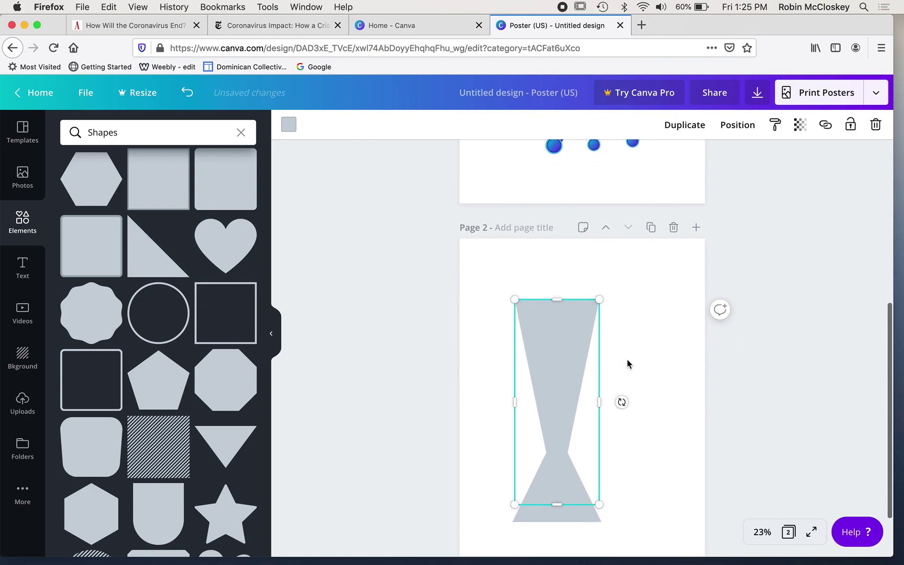
{"action": "scroll", "coordinate": [626, 359], "scroll_direction": "up", "scroll_amount": 5}
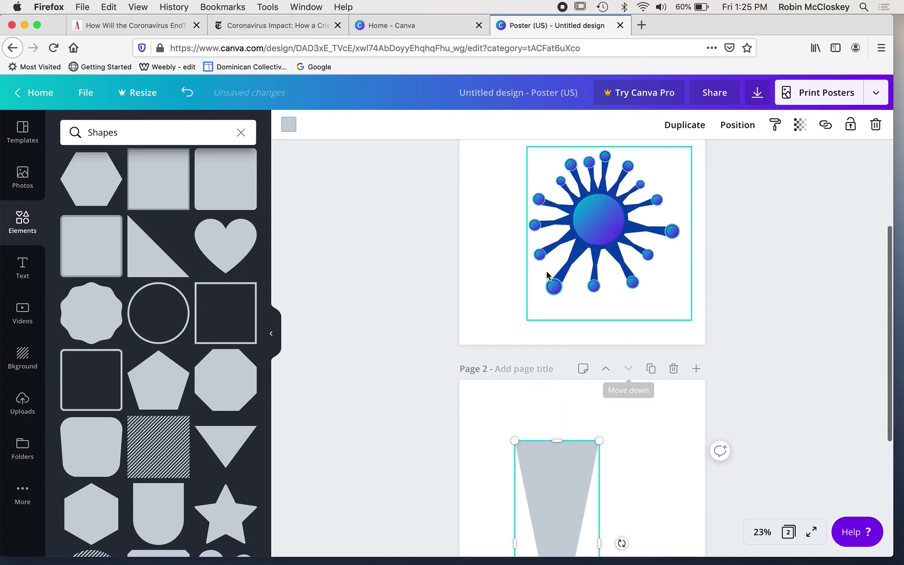
{"action": "scroll", "coordinate": [631, 451], "scroll_direction": "down", "scroll_amount": 3}
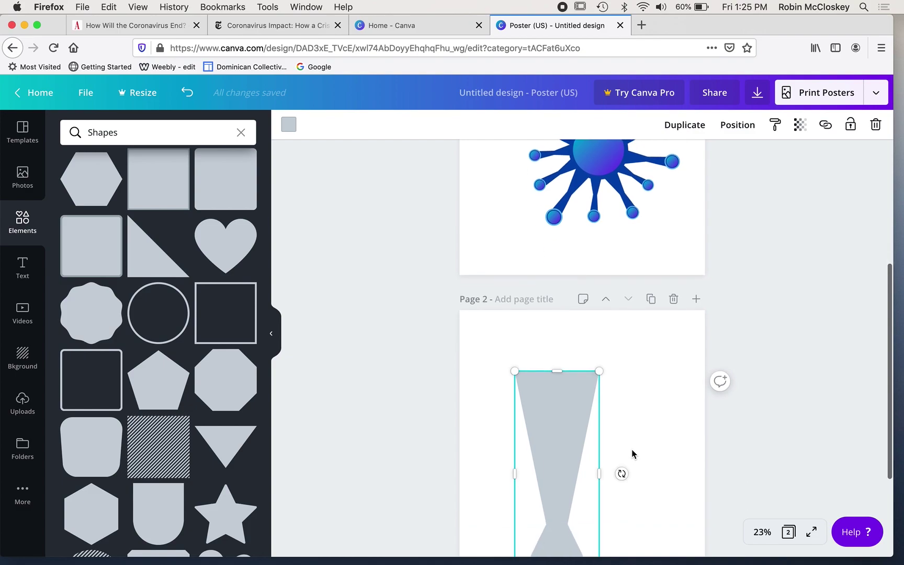
{"action": "scroll", "coordinate": [632, 451], "scroll_direction": "down", "scroll_amount": 3}
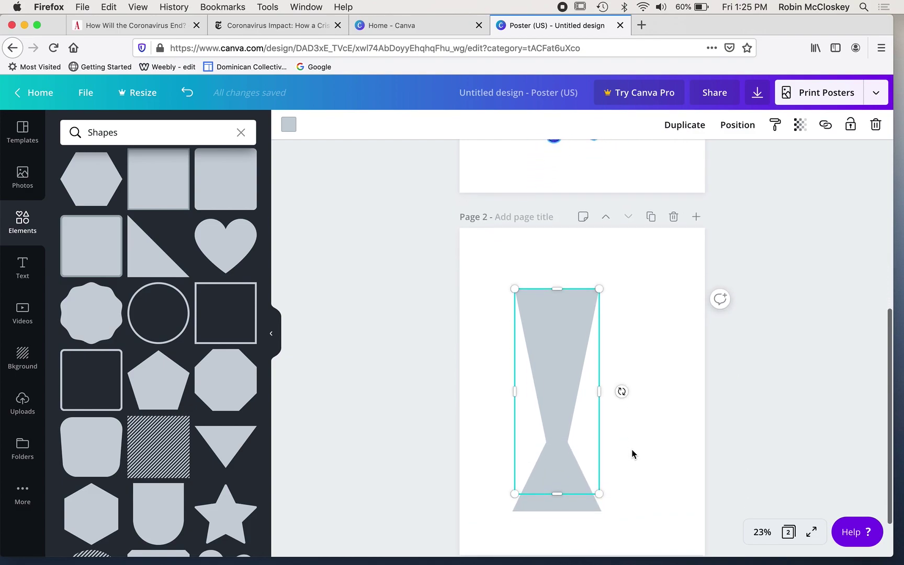
{"action": "scroll", "coordinate": [632, 453], "scroll_direction": "down", "scroll_amount": 1}
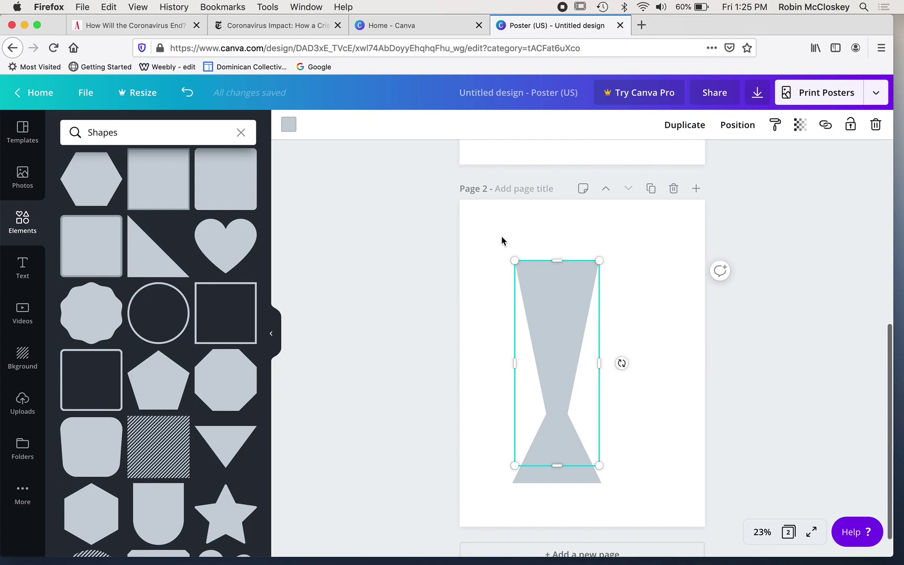
Group the two hourglass triangles and colour the group dark blue from Photo Colors.
{"action": "left_click_drag", "start_coordinate": [490, 238], "coordinate": [634, 509]}
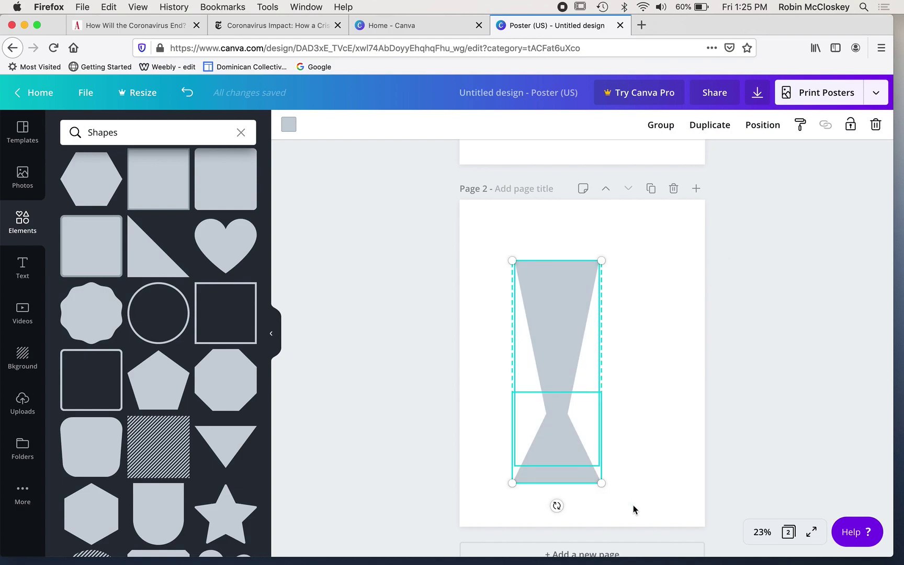
{"action": "left_click", "coordinate": [661, 125]}
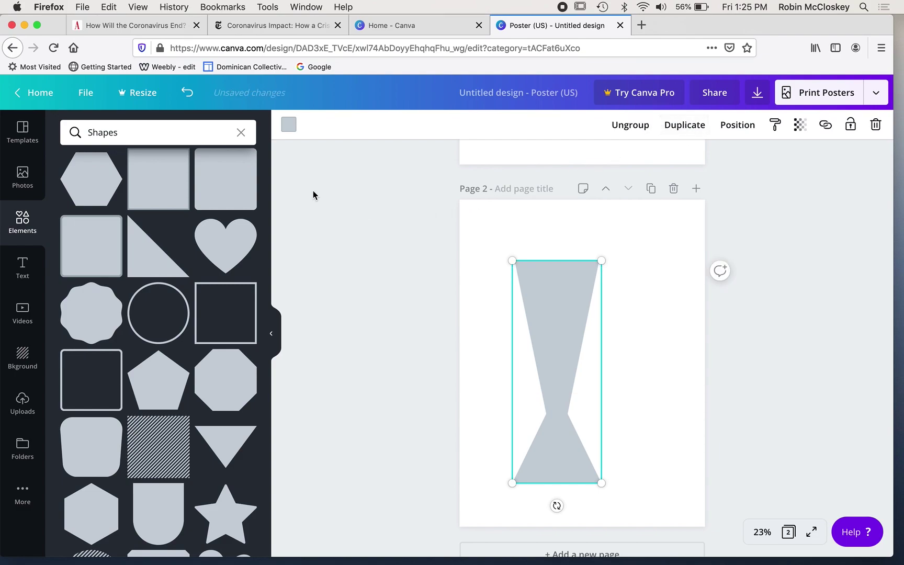
{"action": "left_click", "coordinate": [290, 128]}
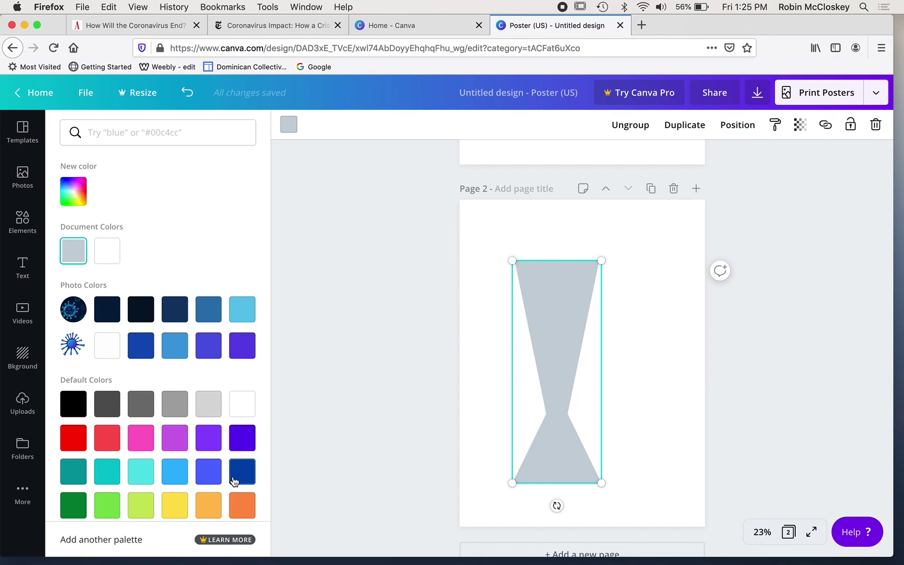
{"action": "left_click", "coordinate": [140, 349]}
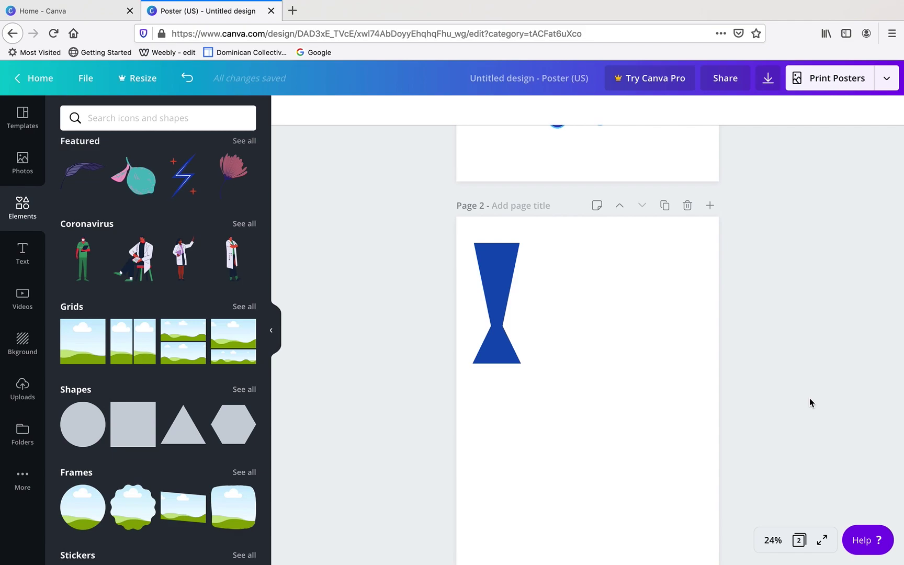
{"action": "scroll", "coordinate": [810, 401], "scroll_direction": "up", "scroll_amount": 4}
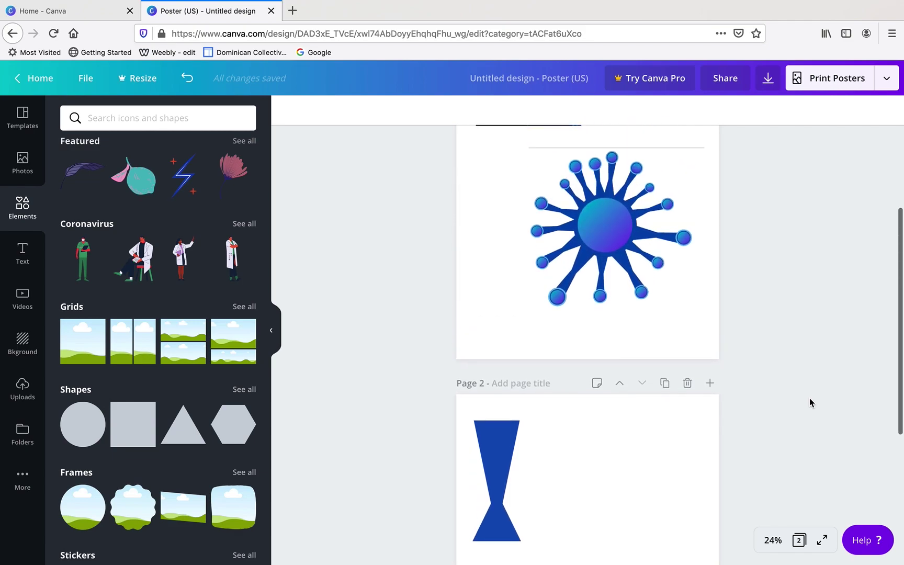
{"action": "scroll", "coordinate": [809, 402], "scroll_direction": "up", "scroll_amount": 2}
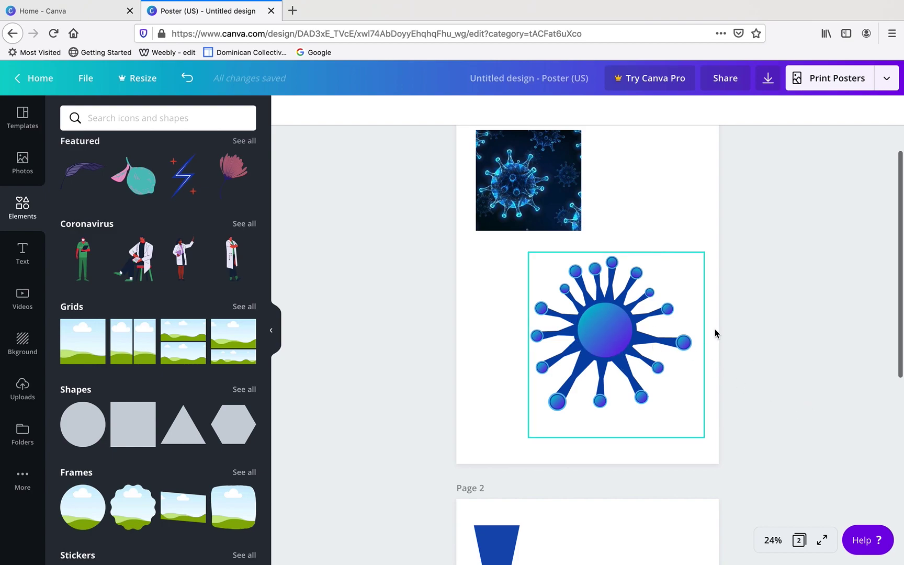
{"action": "scroll", "coordinate": [369, 377], "scroll_direction": "down", "scroll_amount": 5}
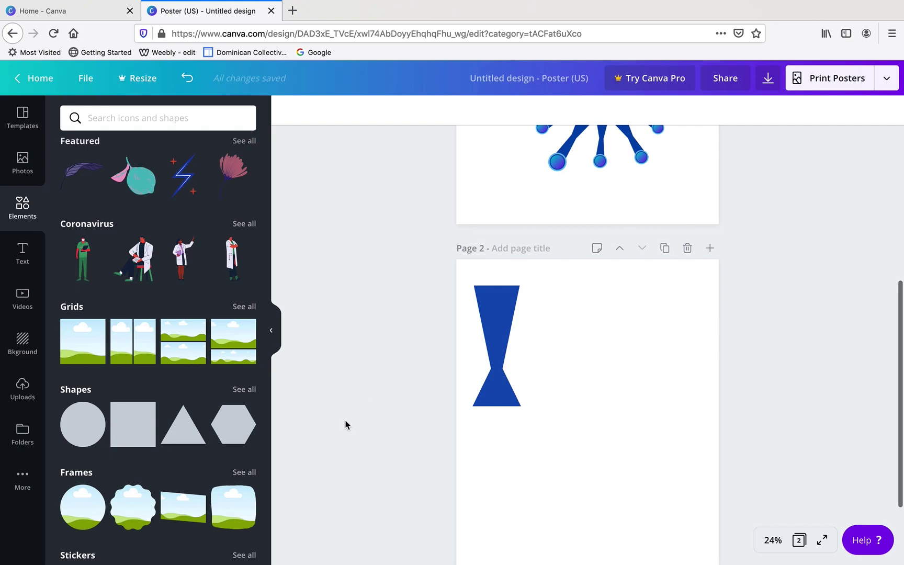
Add a dark blue circle, shrink it and place it against the arm's lower tip.
{"action": "left_click", "coordinate": [87, 426]}
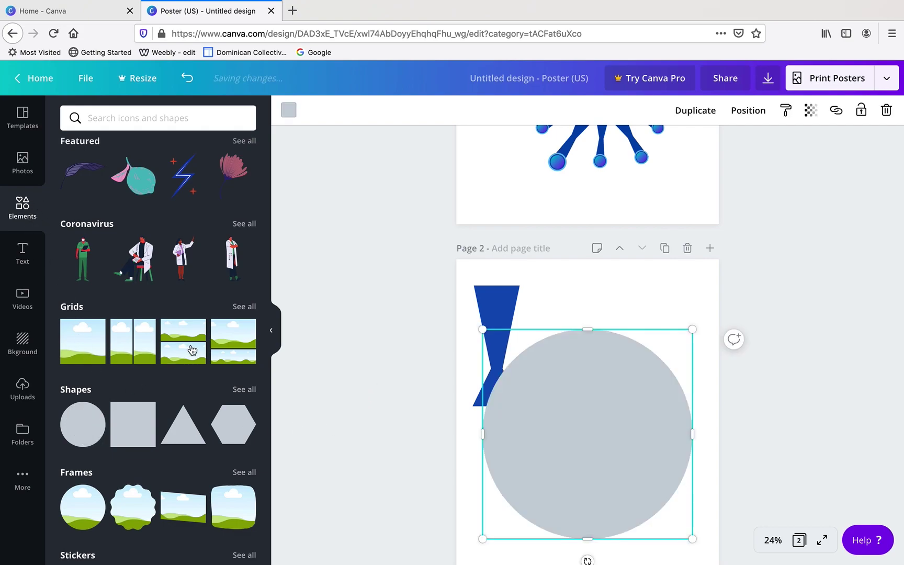
{"action": "left_click", "coordinate": [288, 112]}
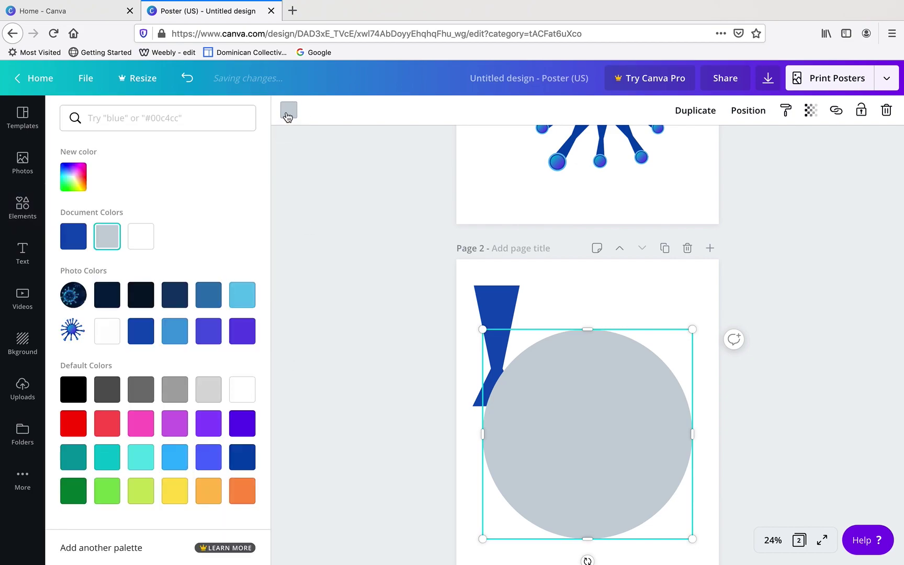
{"action": "left_click", "coordinate": [141, 331]}
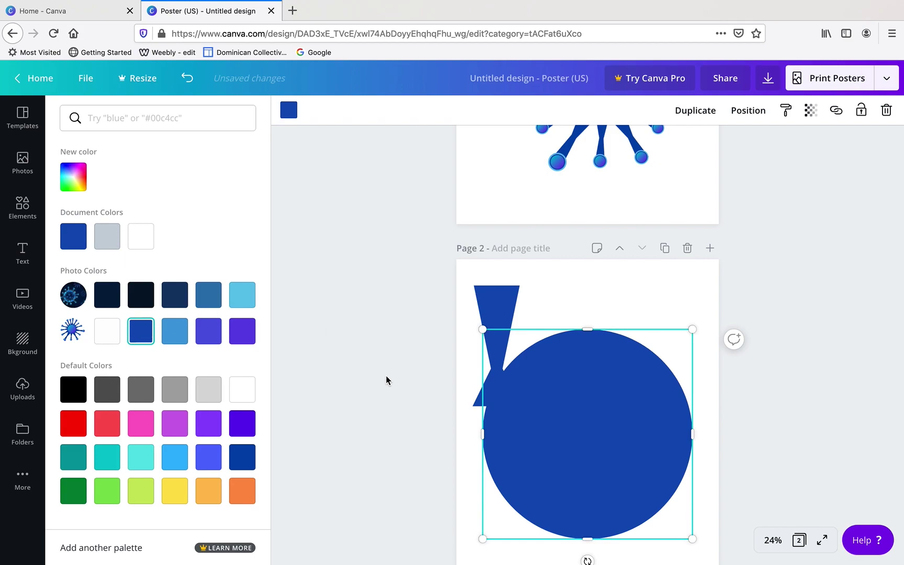
{"action": "left_click_drag", "start_coordinate": [481, 329], "coordinate": [557, 393]}
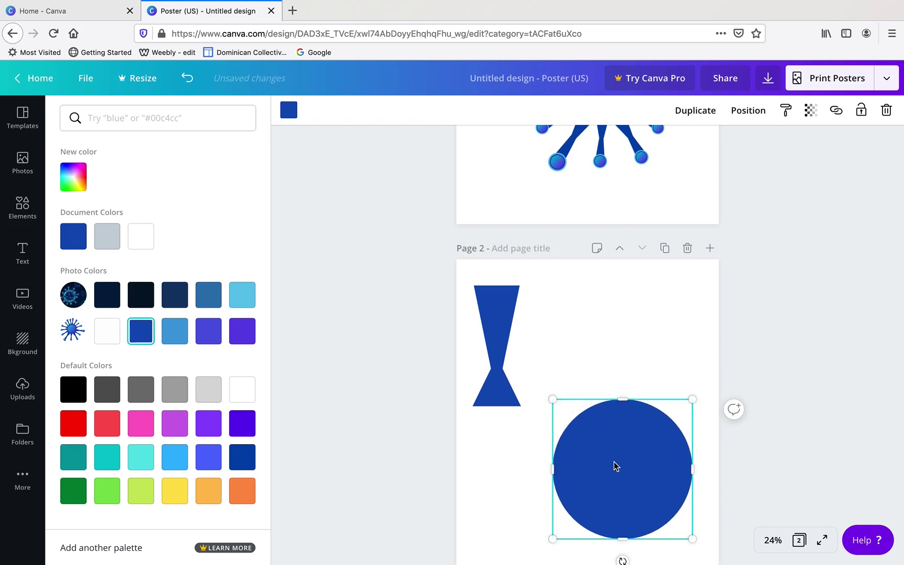
{"action": "left_click_drag", "start_coordinate": [618, 461], "coordinate": [582, 421]}
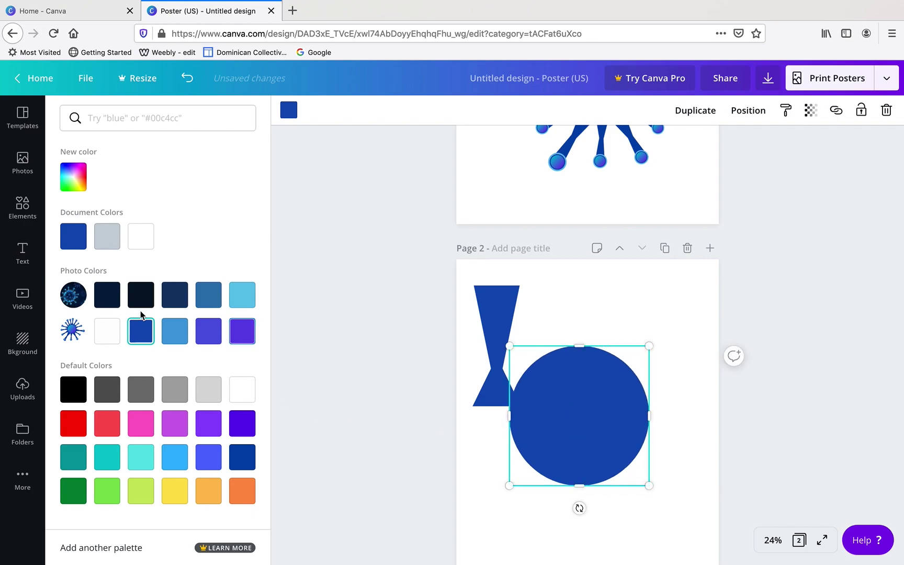
Add the pink-to-yellow gradient circle, enlarge it to about 8.8 and centre it inside the blue circle.
{"action": "left_click", "coordinate": [25, 209]}
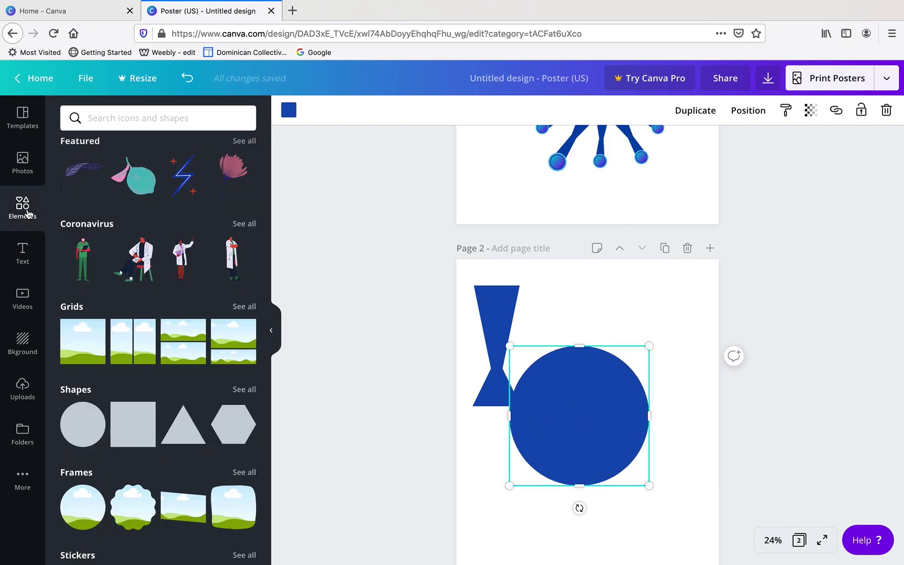
{"action": "scroll", "coordinate": [333, 353], "scroll_direction": "up", "scroll_amount": 3}
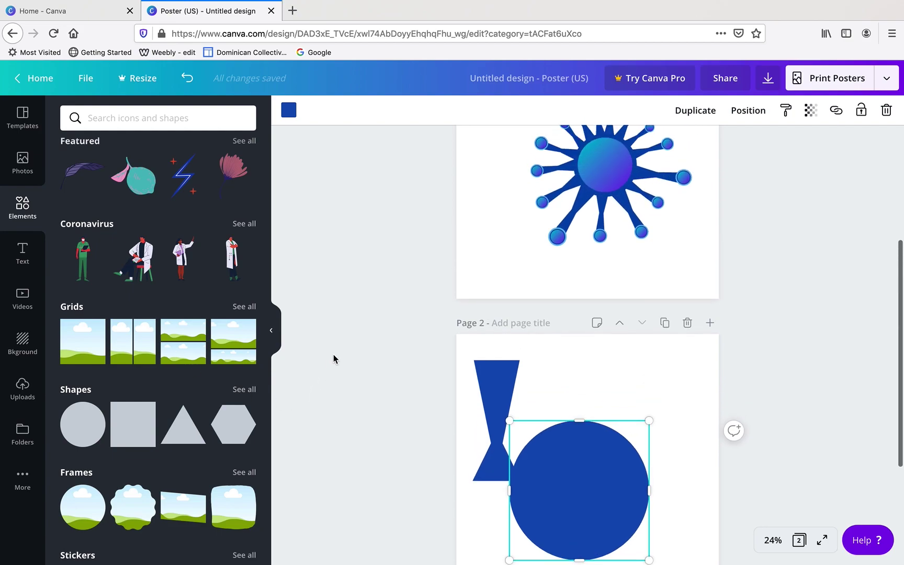
{"action": "scroll", "coordinate": [333, 353], "scroll_direction": "down", "scroll_amount": 3}
{"action": "scroll", "coordinate": [333, 354], "scroll_direction": "down", "scroll_amount": 2}
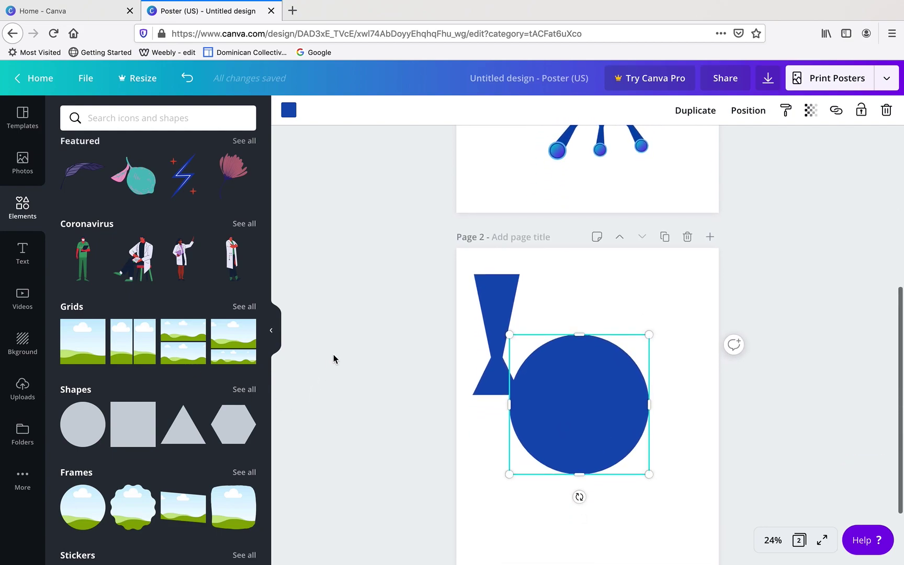
{"action": "scroll", "coordinate": [182, 449], "scroll_direction": "down", "scroll_amount": 7}
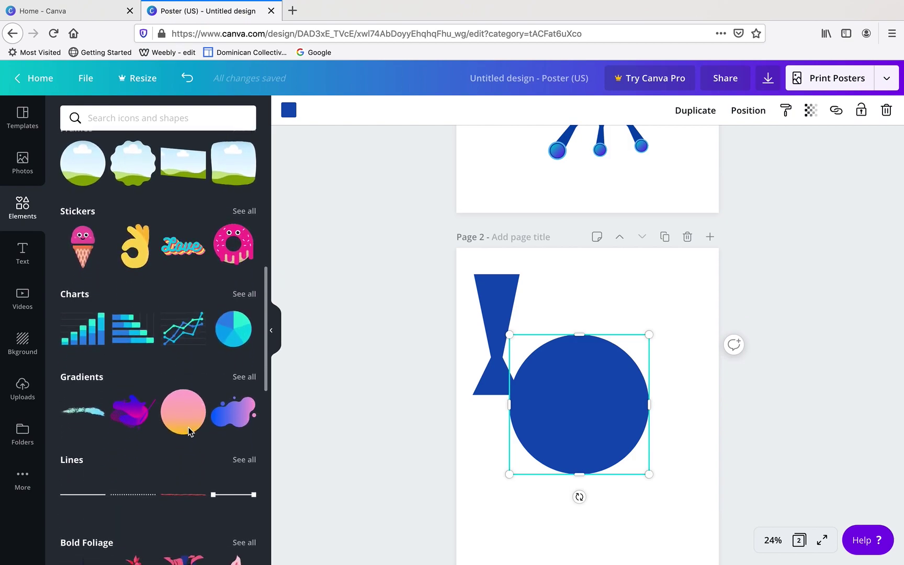
{"action": "left_click", "coordinate": [188, 413]}
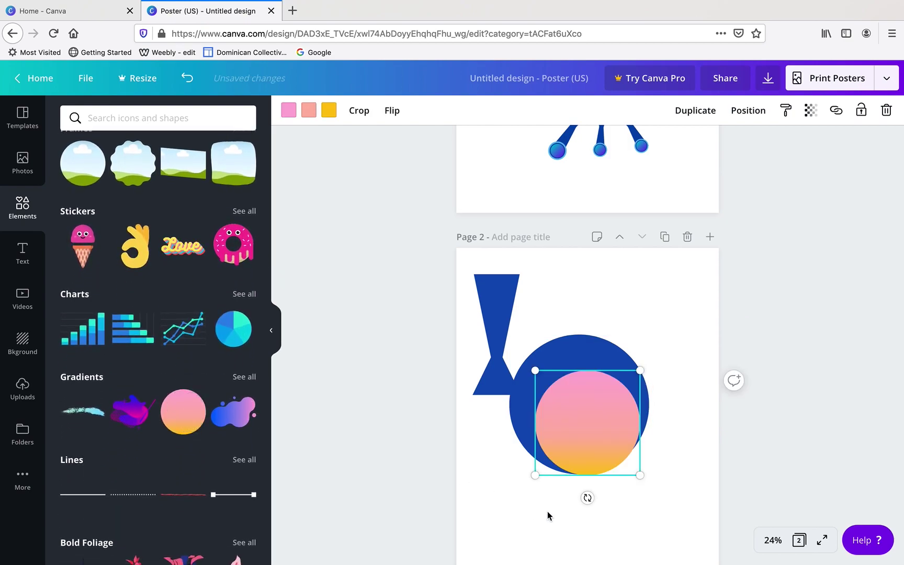
{"action": "left_click_drag", "start_coordinate": [587, 421], "coordinate": [579, 403]}
{"action": "left_click_drag", "start_coordinate": [632, 352], "coordinate": [646, 338]}
{"action": "left_click_drag", "start_coordinate": [524, 454], "coordinate": [517, 466]}
{"action": "left_click_drag", "start_coordinate": [585, 414], "coordinate": [581, 412]}
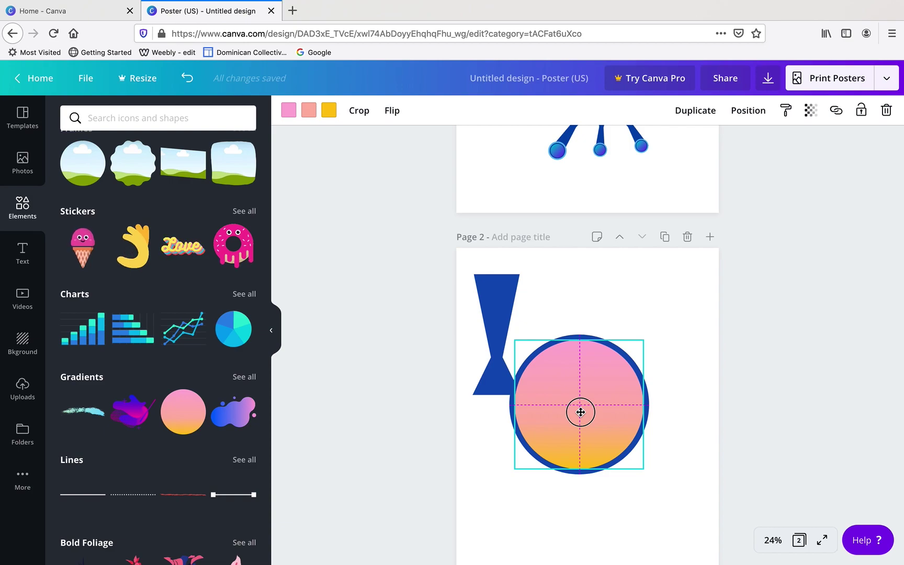
{"action": "left_click_drag", "start_coordinate": [581, 412], "coordinate": [581, 413]}
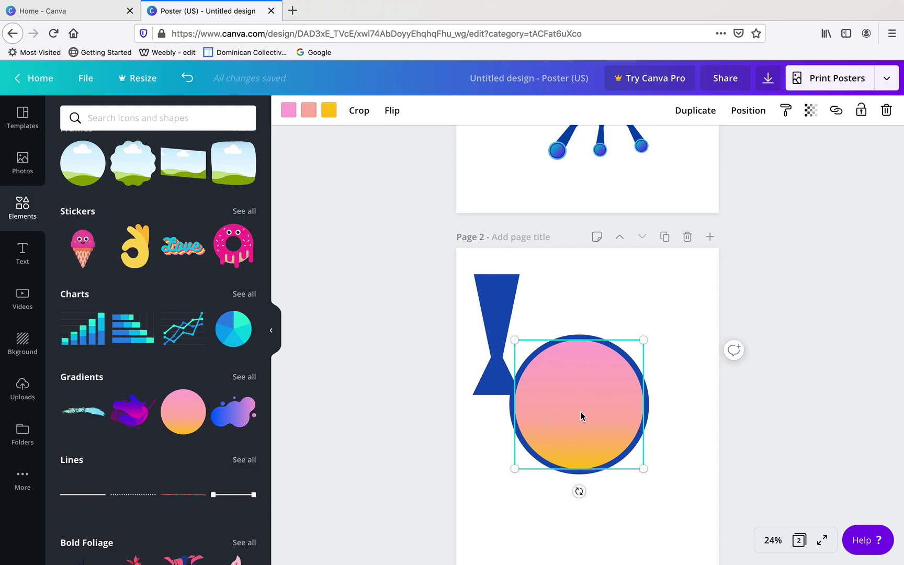
Recolour the gradient: light blue top, dark blue middle, light blue bottom.
{"action": "left_click", "coordinate": [329, 110]}
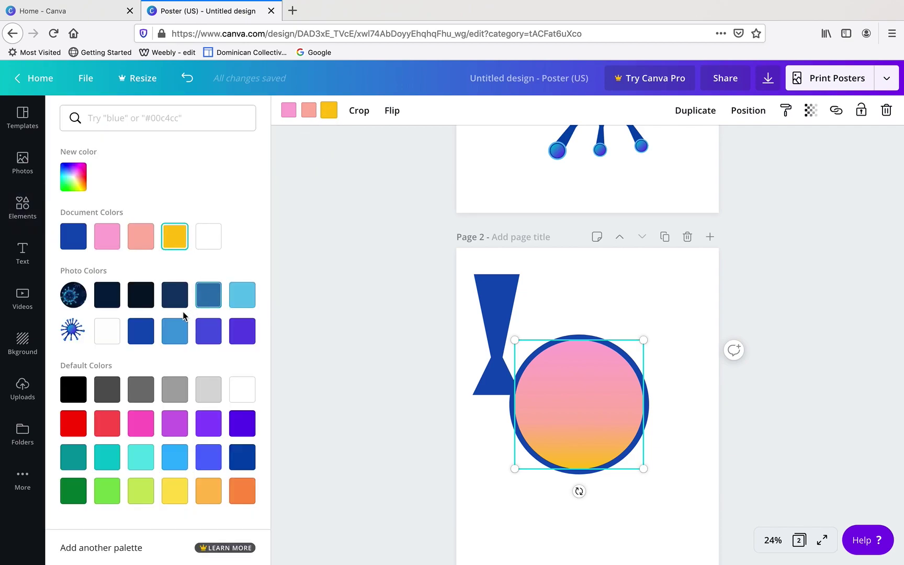
{"action": "left_click", "coordinate": [174, 339]}
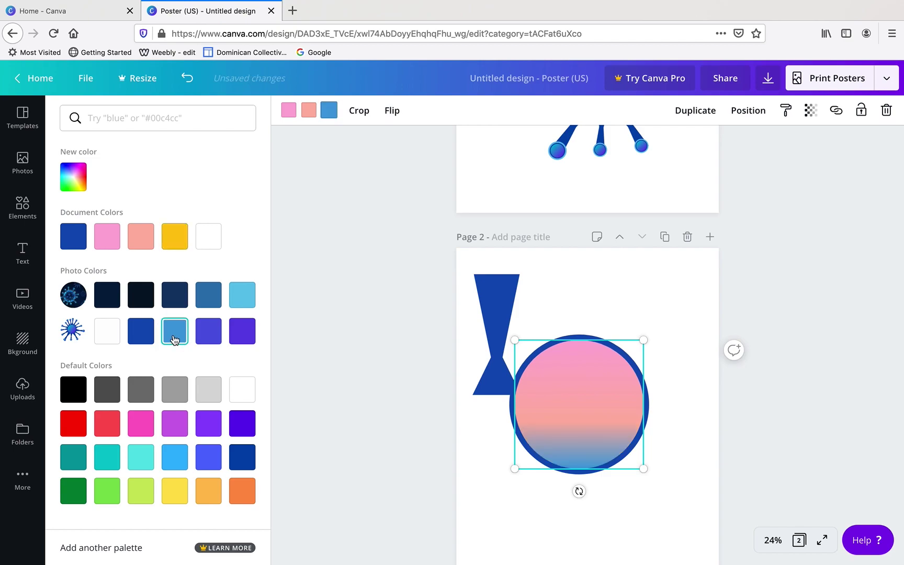
{"action": "left_click", "coordinate": [309, 110]}
{"action": "left_click", "coordinate": [143, 334]}
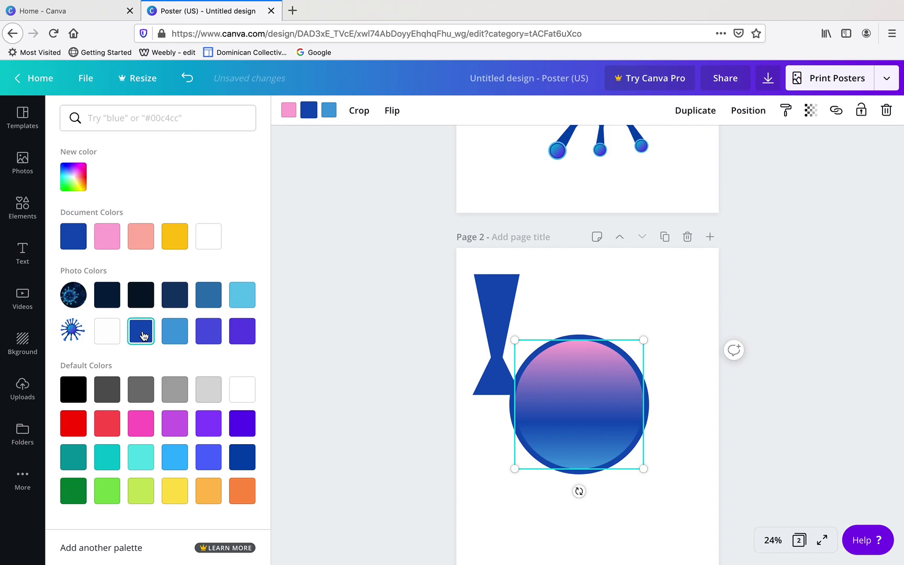
{"action": "left_click", "coordinate": [290, 106]}
{"action": "left_click", "coordinate": [242, 300]}
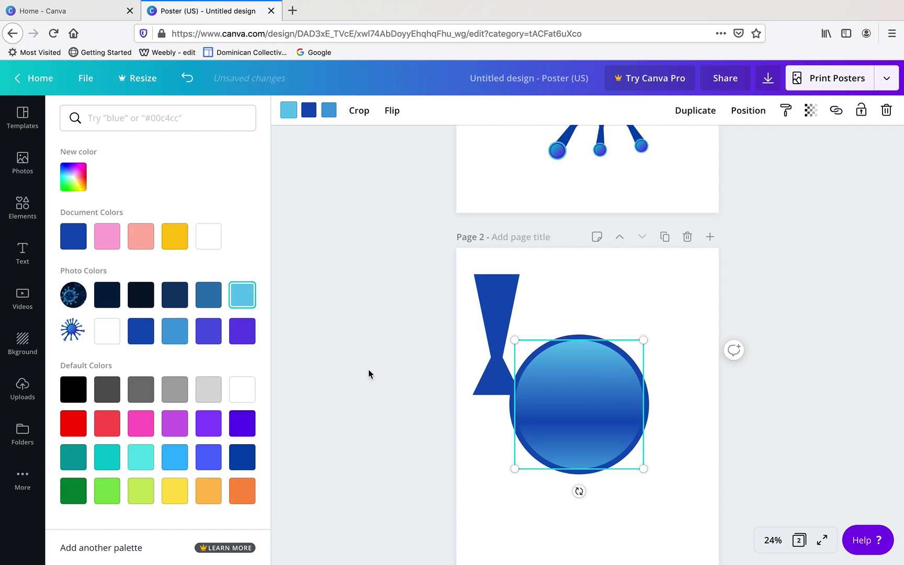
{"action": "key", "text": "Escape"}
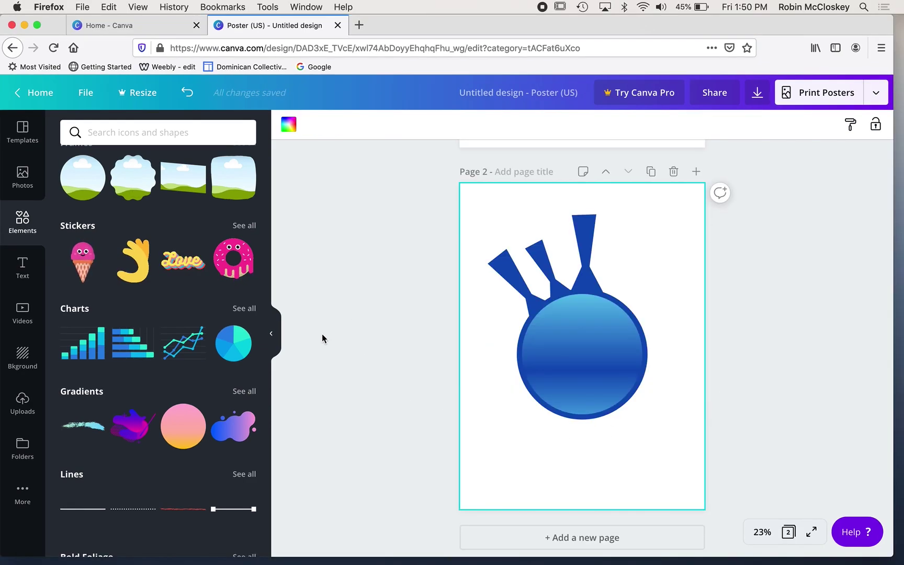
Duplicate the triangle arm, tilt it to about 70° and place it at the circle's upper right.
{"action": "left_click", "coordinate": [272, 333]}
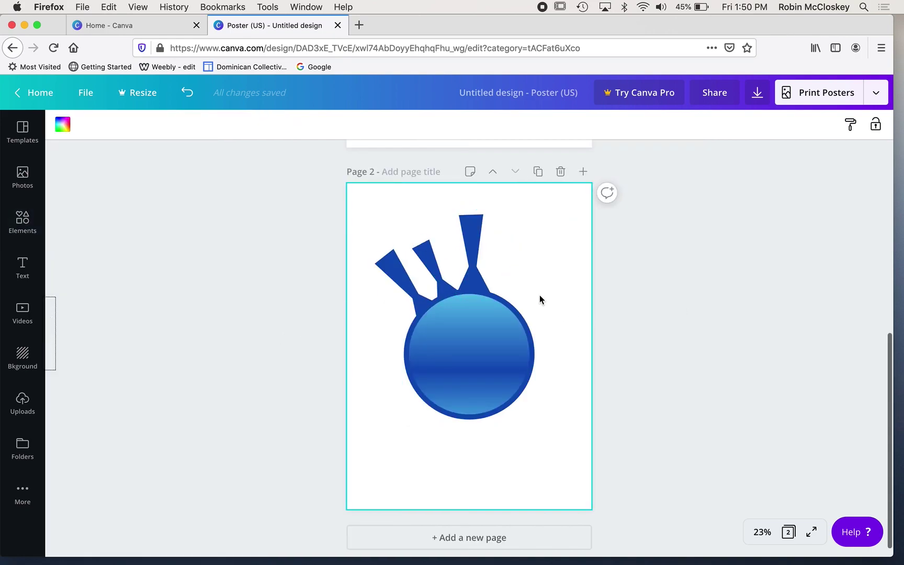
{"action": "left_click", "coordinate": [472, 245]}
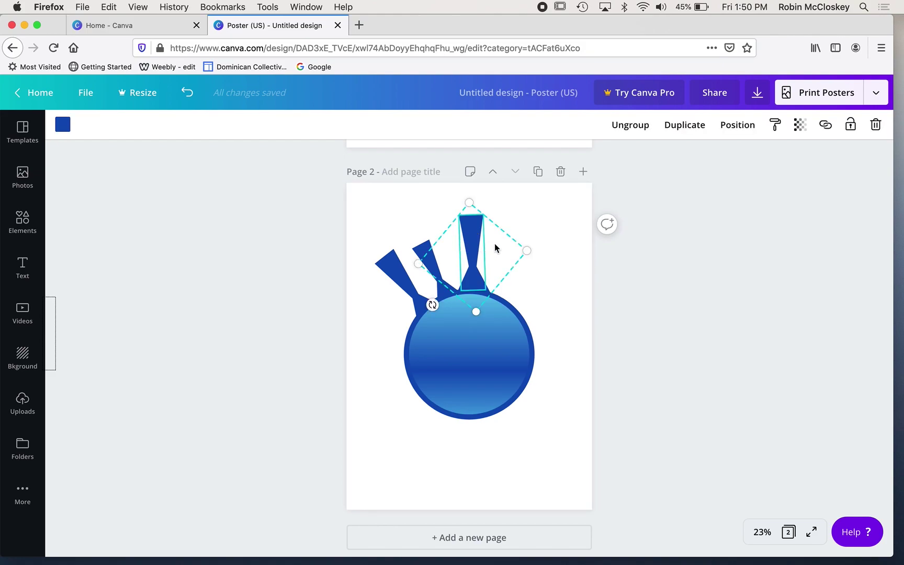
{"action": "left_click", "coordinate": [690, 131]}
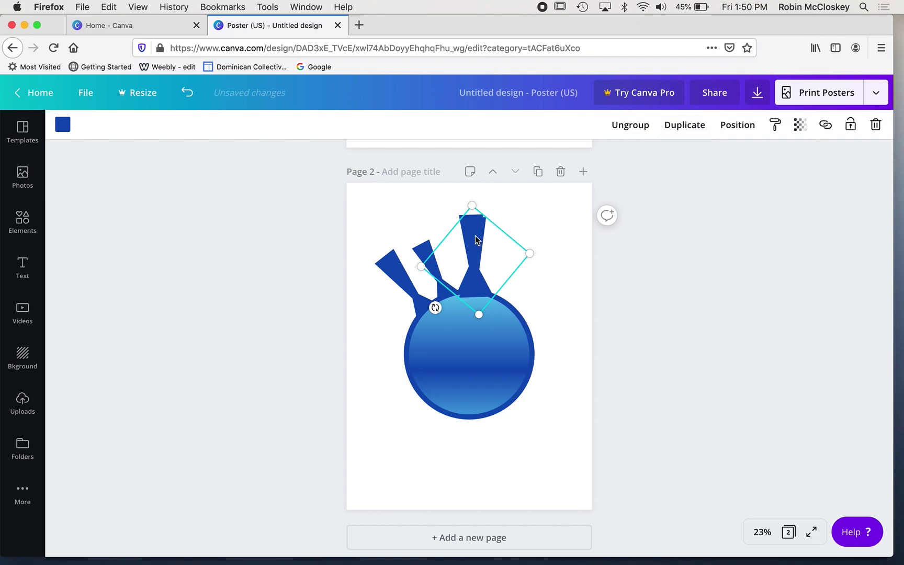
{"action": "left_click_drag", "start_coordinate": [475, 239], "coordinate": [516, 239]}
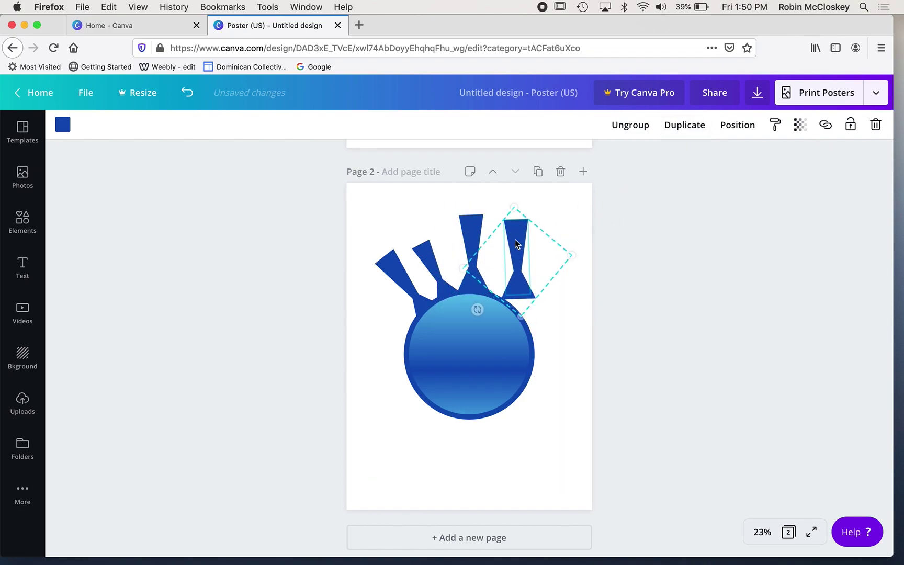
{"action": "left_click_drag", "start_coordinate": [478, 310], "coordinate": [448, 286]}
{"action": "left_click_drag", "start_coordinate": [528, 242], "coordinate": [551, 225]}
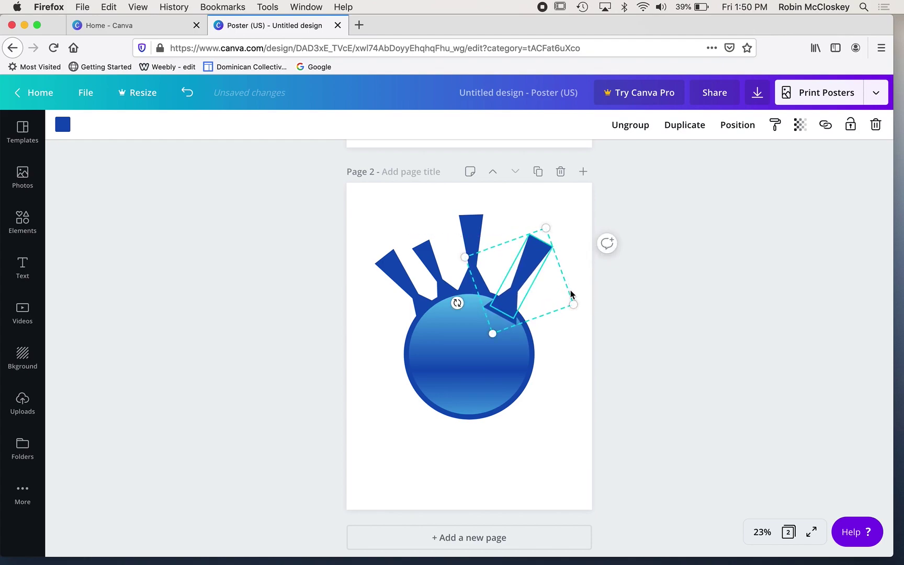
{"action": "mouse_move", "coordinate": [570, 304]}
{"action": "left_mouse_down"}
{"action": "mouse_move", "coordinate": [555, 299]}
{"action": "mouse_move", "coordinate": [570, 304]}
{"action": "left_mouse_up"}
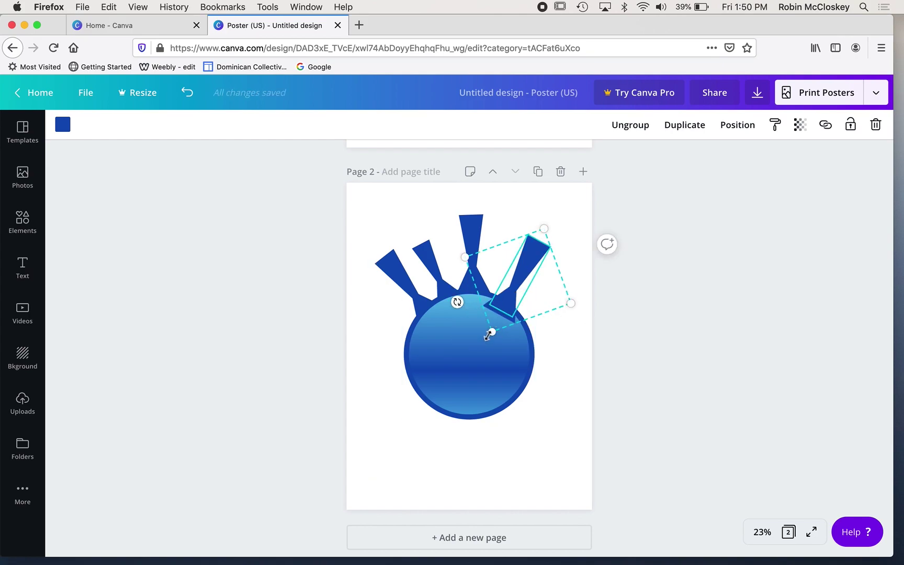
Send the new arm back two layers behind the central circle, then deselect it.
{"action": "left_click", "coordinate": [737, 127]}
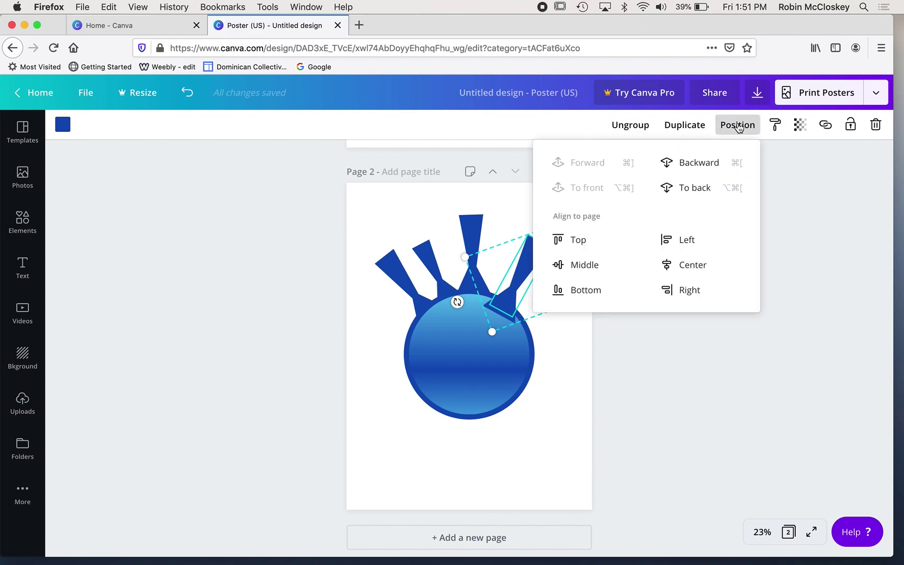
{"action": "left_click", "coordinate": [701, 166]}
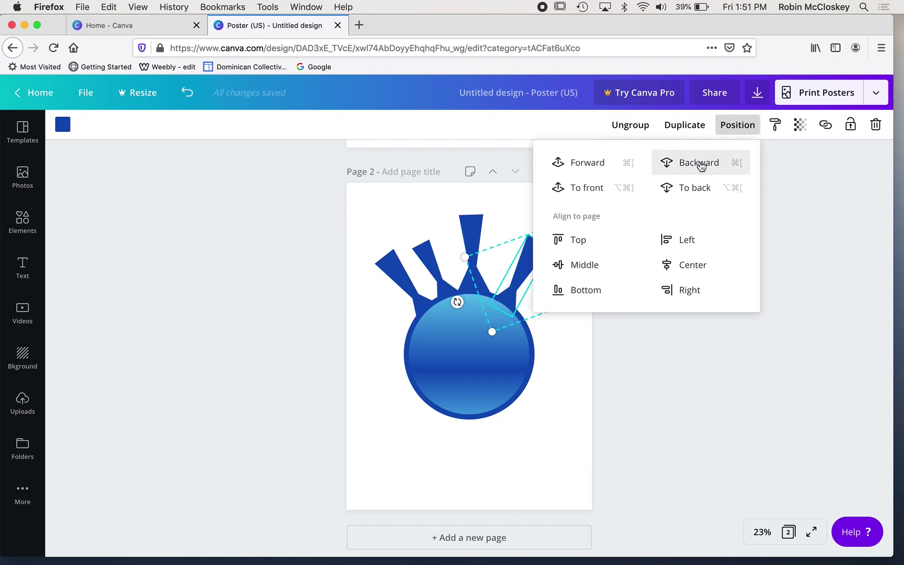
{"action": "left_click", "coordinate": [700, 166]}
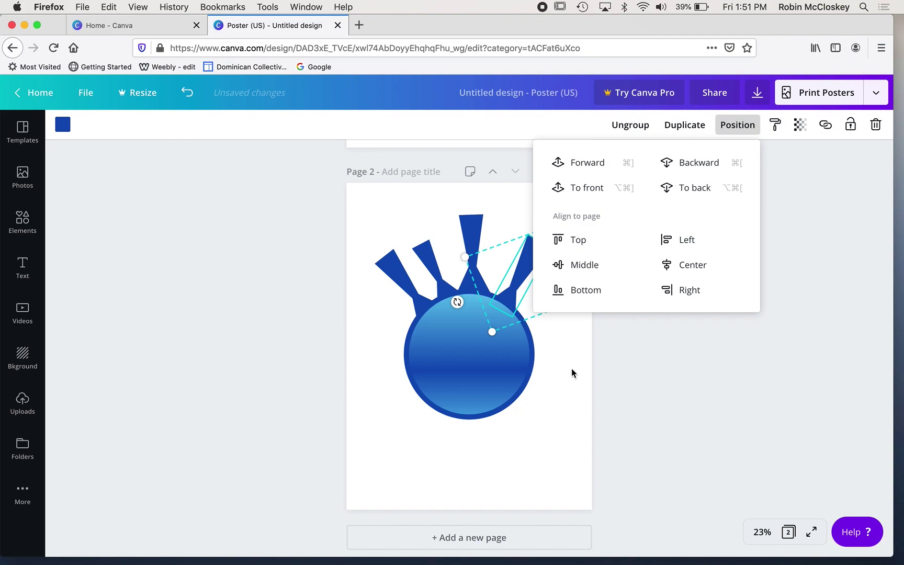
{"action": "left_click", "coordinate": [656, 389]}
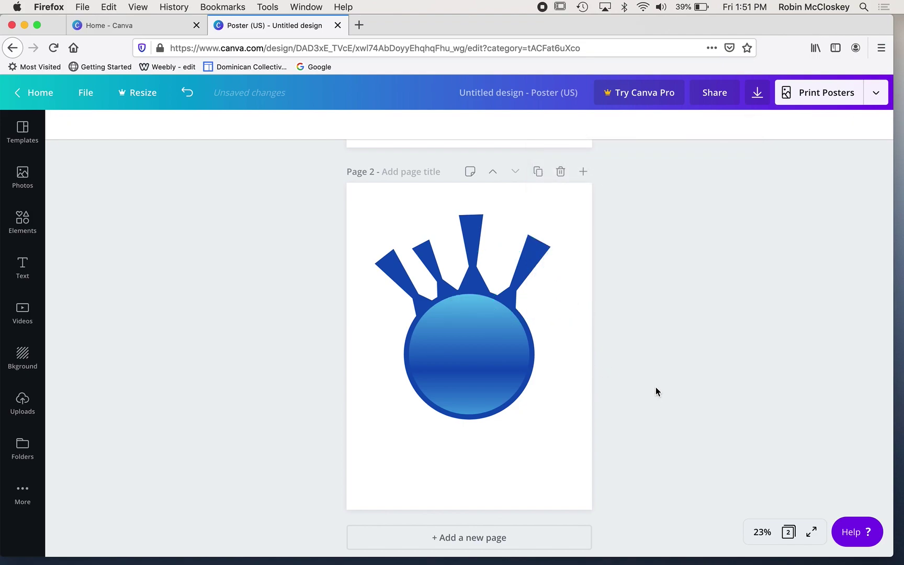
Duplicate the upper-right arm, rotate and shrink the copy to point right, and send it behind the circle.
{"action": "left_click", "coordinate": [526, 265]}
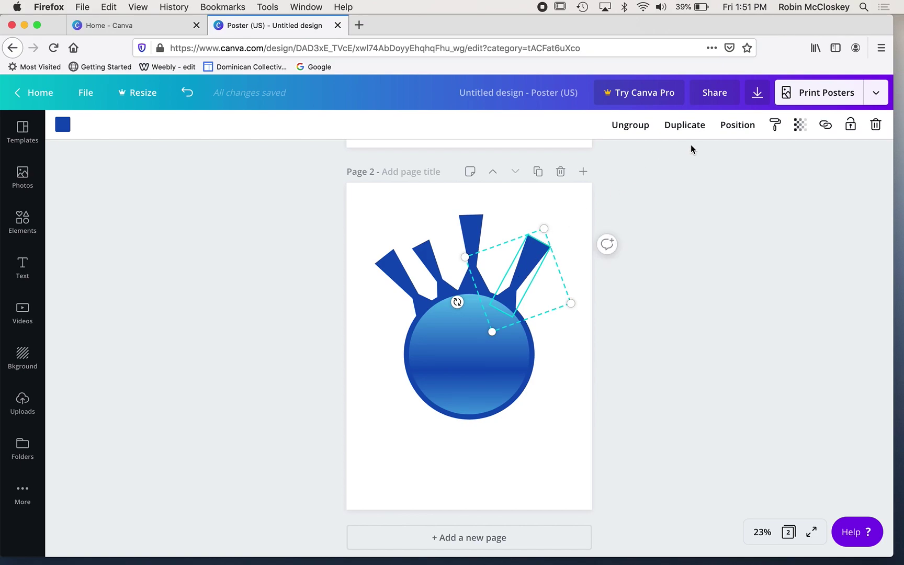
{"action": "left_click", "coordinate": [683, 125]}
{"action": "left_click_drag", "start_coordinate": [524, 286], "coordinate": [546, 313]}
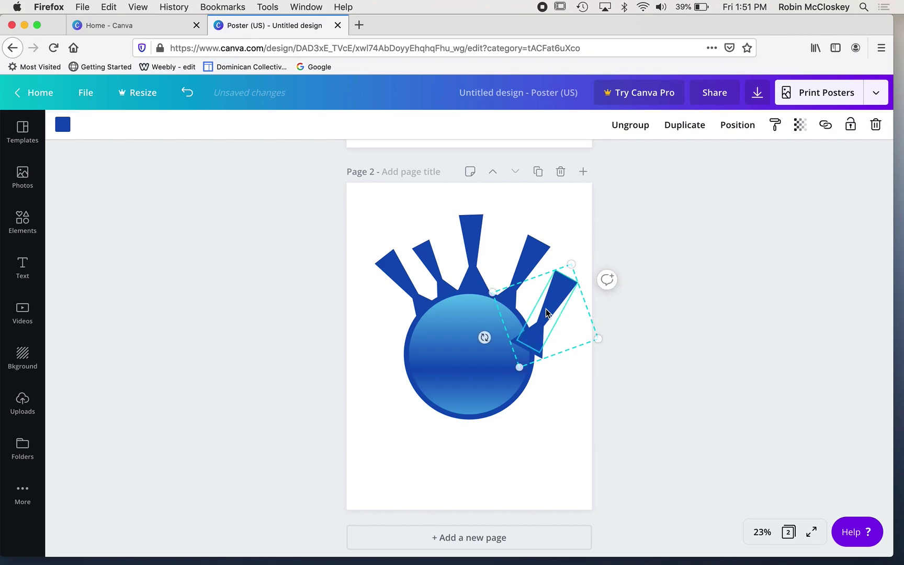
{"action": "left_click_drag", "start_coordinate": [484, 337], "coordinate": [468, 305]}
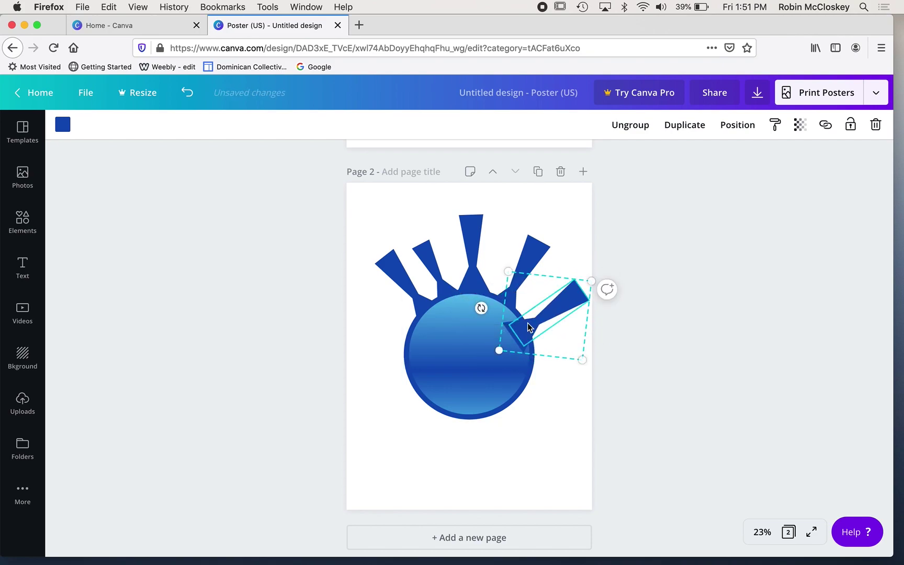
{"action": "left_click_drag", "start_coordinate": [581, 361], "coordinate": [561, 330]}
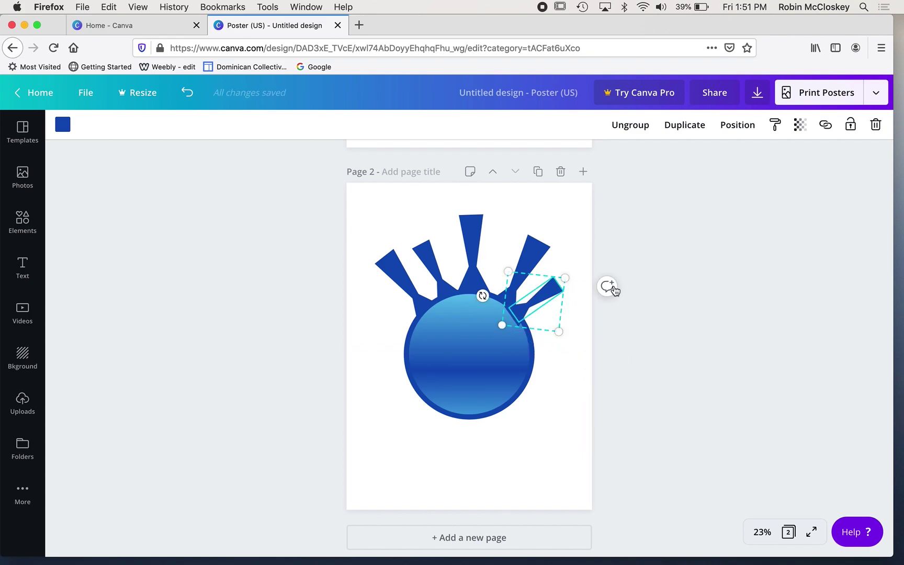
{"action": "left_click", "coordinate": [737, 125]}
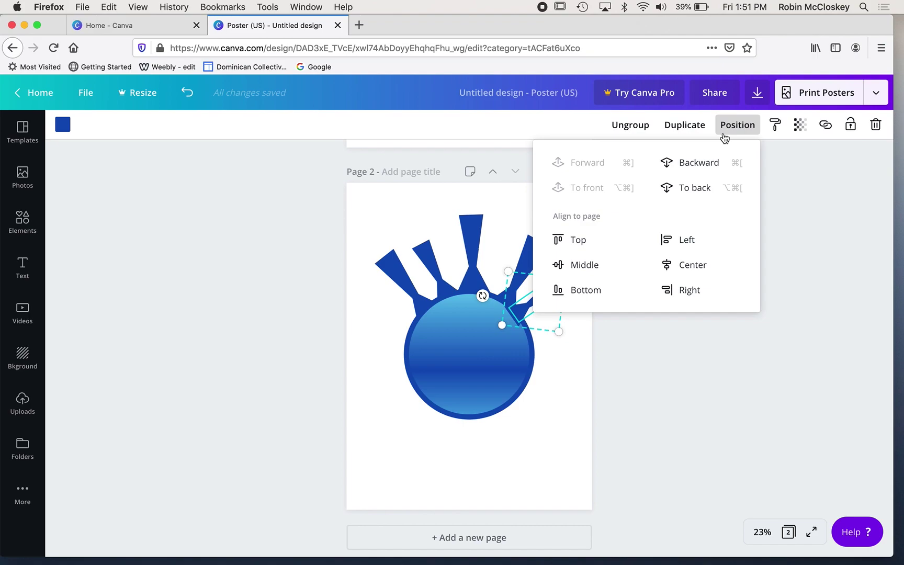
{"action": "left_click", "coordinate": [698, 163]}
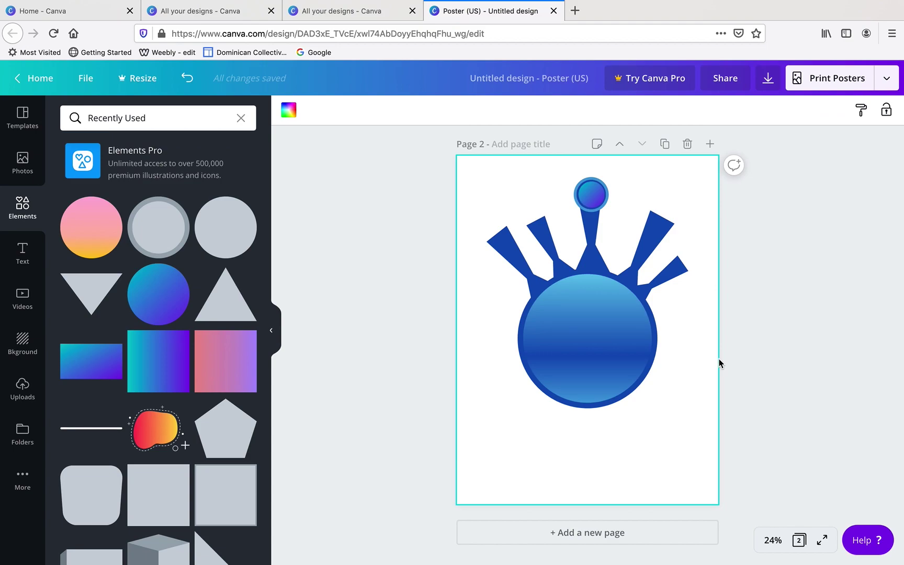
Add a ringed circle with a dark blue centre and light blue ring, shrunk to 5.2 wide.
{"action": "left_click", "coordinate": [155, 221]}
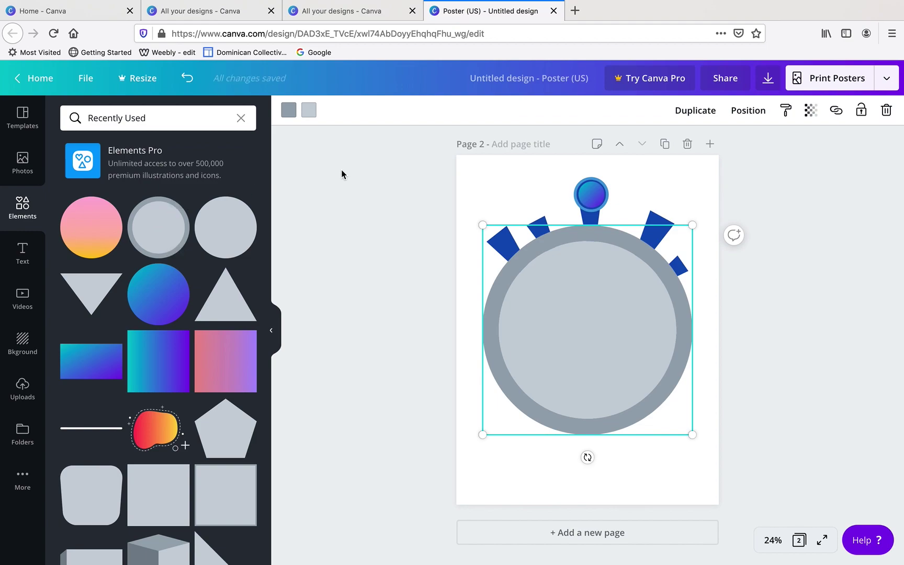
{"action": "left_click", "coordinate": [307, 111]}
{"action": "left_click", "coordinate": [179, 234]}
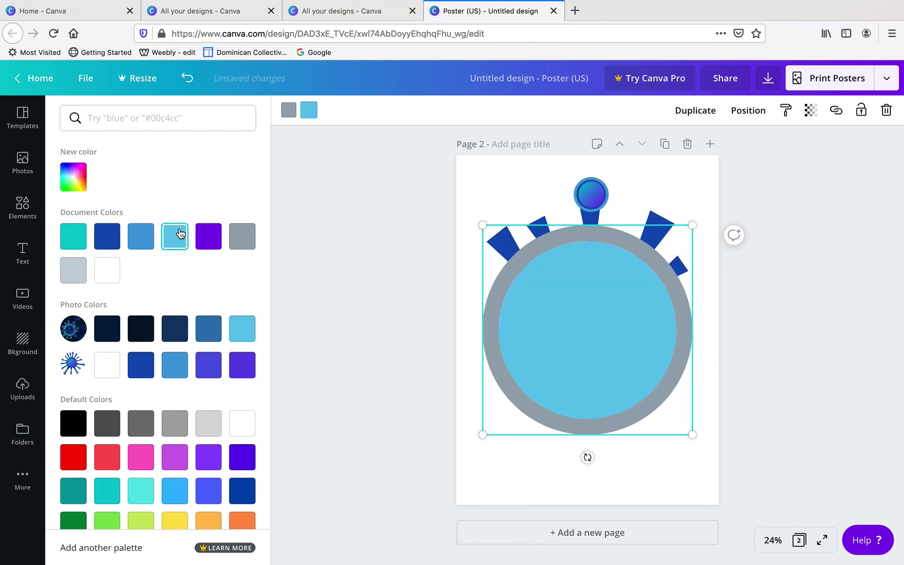
{"action": "left_click", "coordinate": [112, 237]}
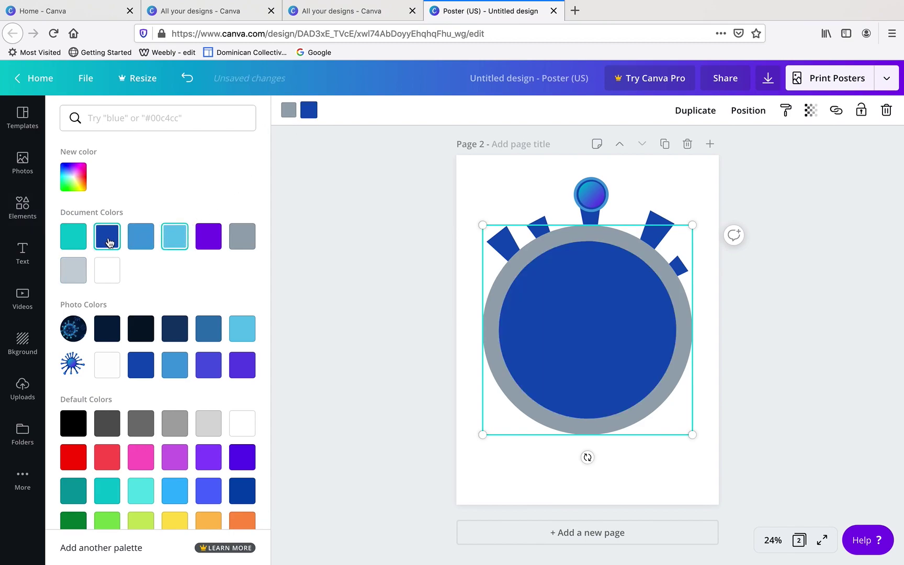
{"action": "left_click", "coordinate": [287, 112]}
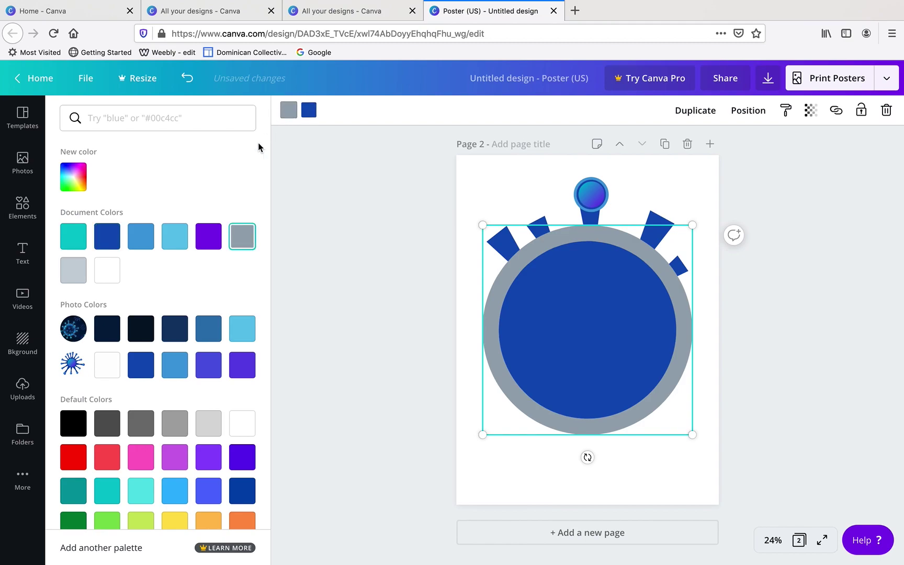
{"action": "left_click", "coordinate": [176, 241]}
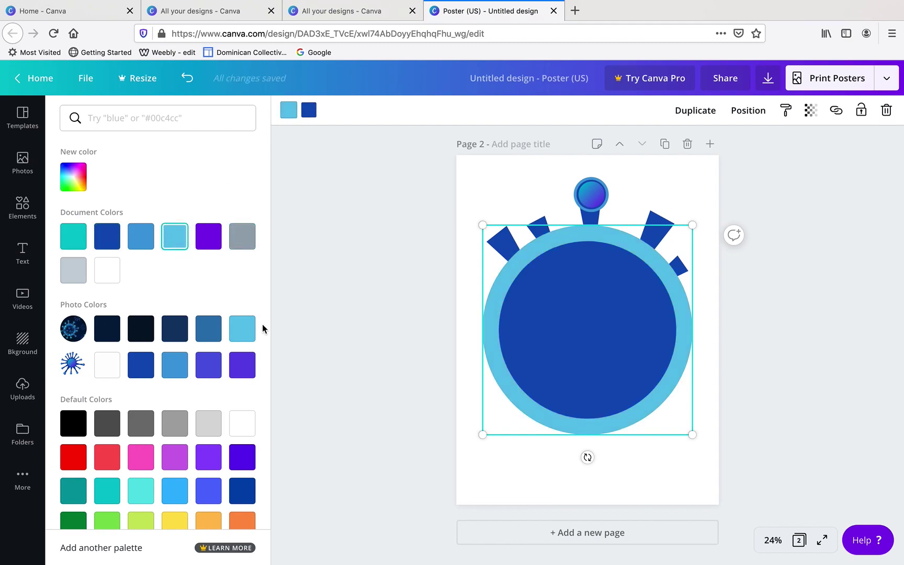
{"action": "left_click_drag", "start_coordinate": [692, 436], "coordinate": [497, 243]}
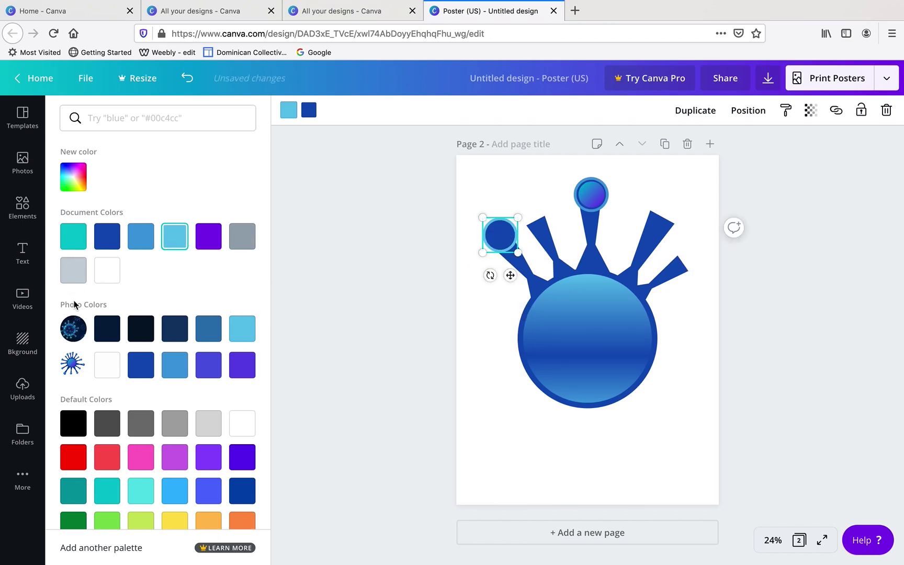
Add the gradient circle from Recently Used and place it inside the upper-left arm's knob.
{"action": "left_click", "coordinate": [30, 209]}
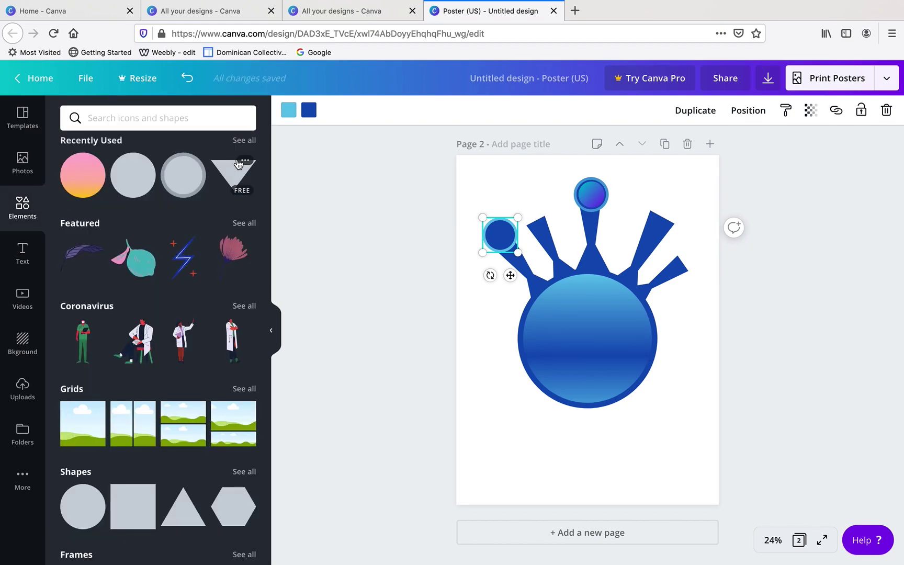
{"action": "left_click", "coordinate": [244, 139]}
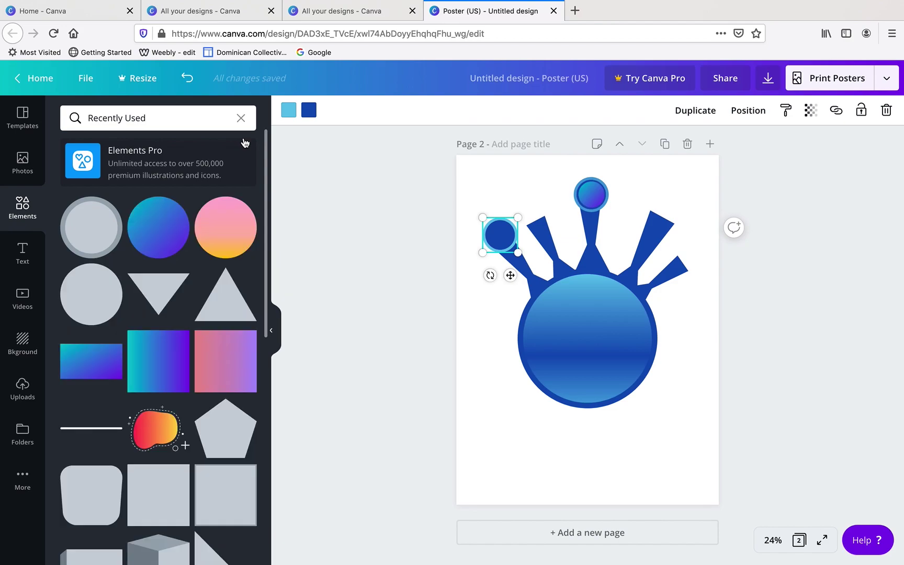
{"action": "left_click", "coordinate": [162, 236]}
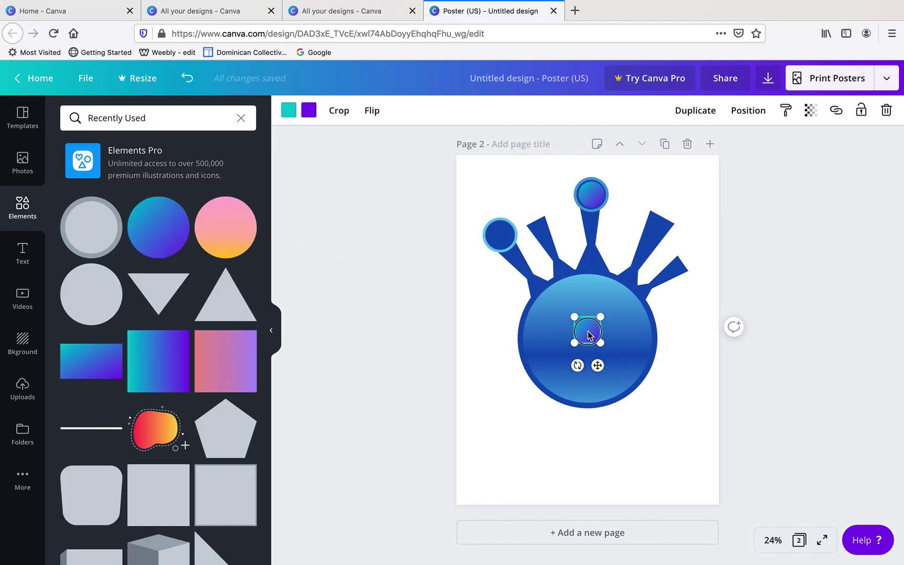
{"action": "left_click_drag", "start_coordinate": [587, 333], "coordinate": [500, 234]}
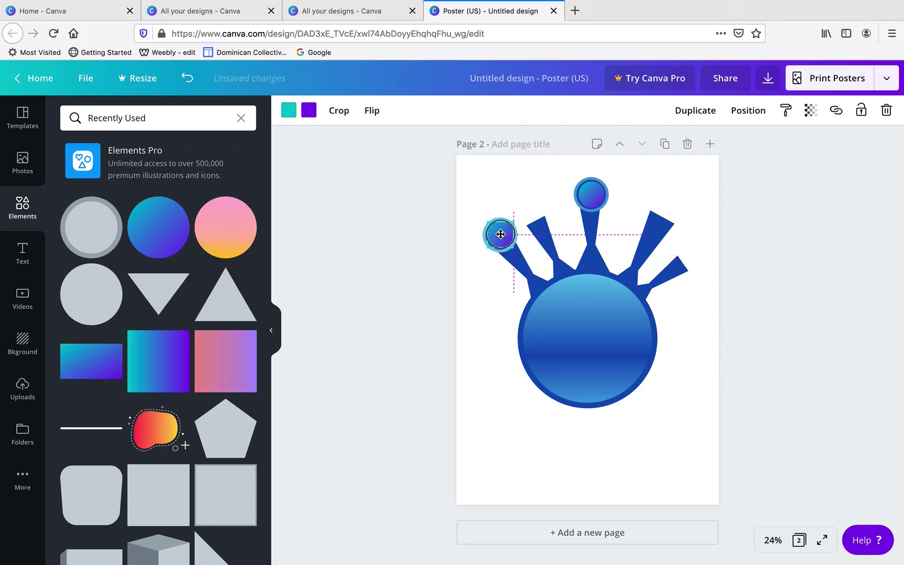
{"action": "left_click", "coordinate": [491, 335]}
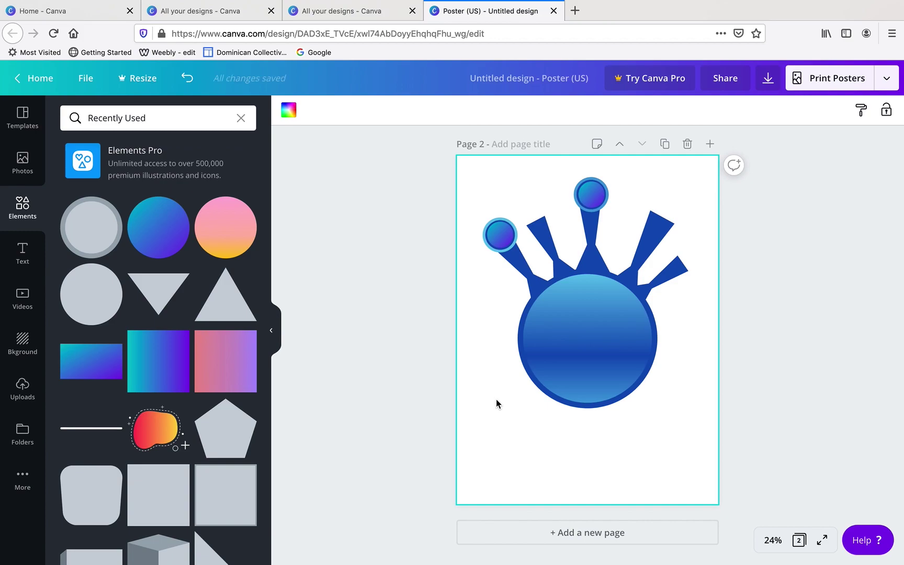
Collapse the Elements side panel and scroll between page 1 and page 2 to compare them.
{"action": "scroll", "coordinate": [496, 399], "scroll_direction": "up", "scroll_amount": 6}
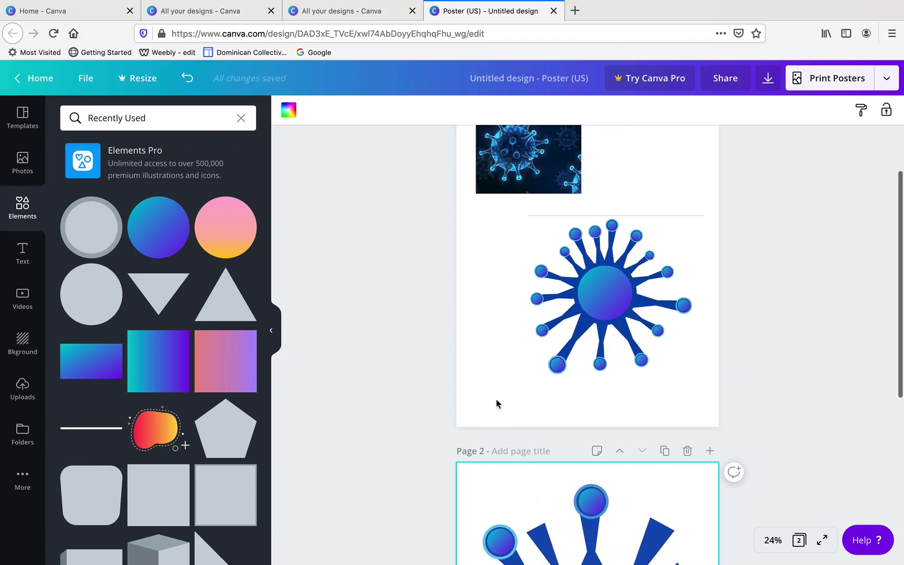
{"action": "scroll", "coordinate": [496, 399], "scroll_direction": "up", "scroll_amount": 1}
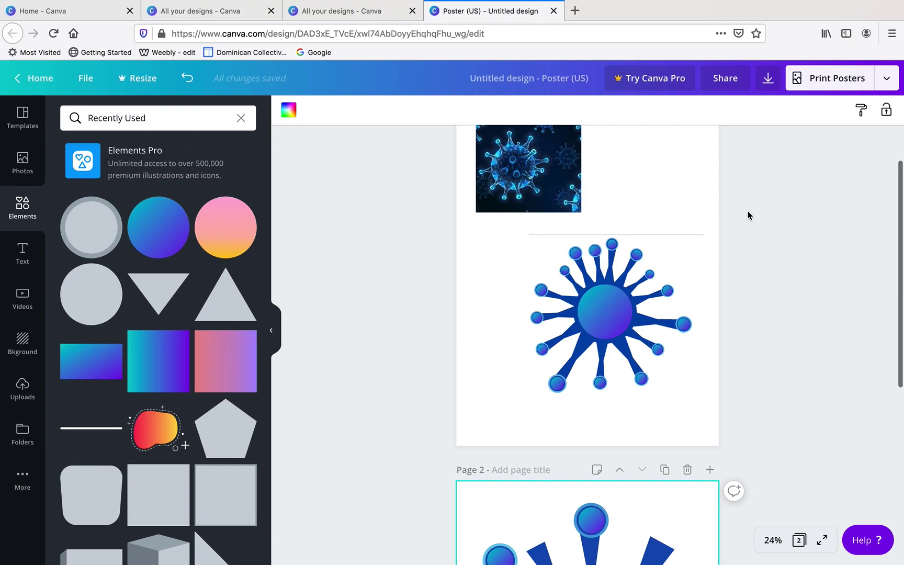
{"action": "left_click", "coordinate": [272, 333]}
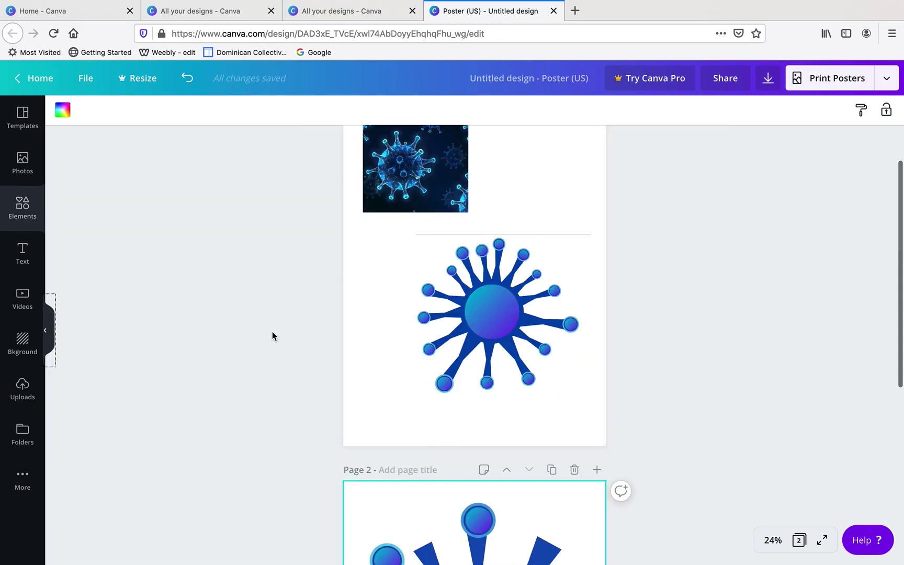
{"action": "scroll", "coordinate": [286, 282], "scroll_direction": "down", "scroll_amount": 1}
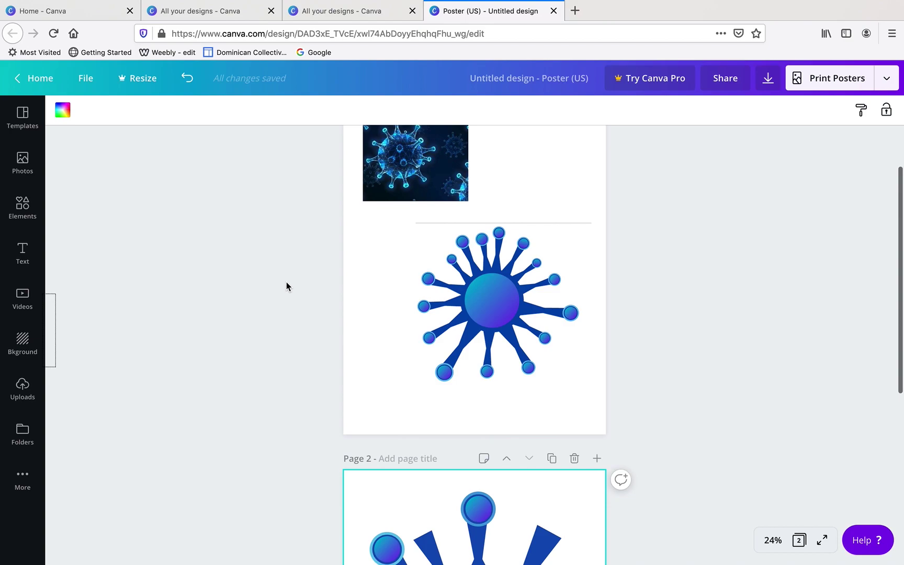
{"action": "scroll", "coordinate": [655, 185], "scroll_direction": "down", "scroll_amount": 3}
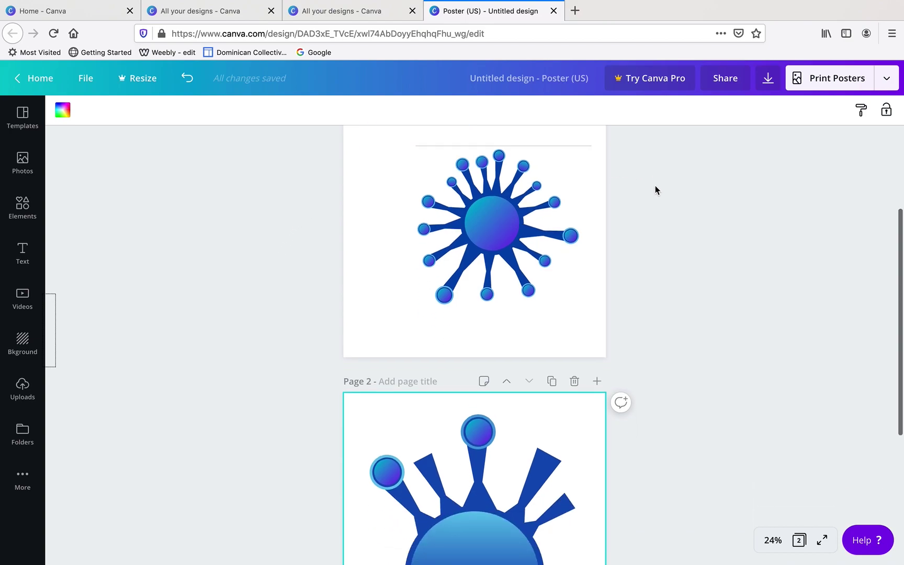